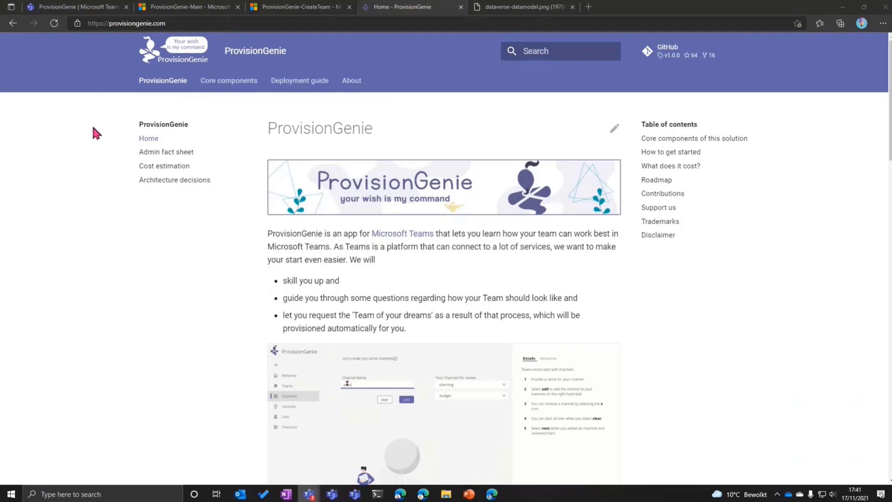
Review the prerequisites and deployment steps in the ProvisionGenie deployment guide
{"action": "left_click", "coordinate": [301, 88]}
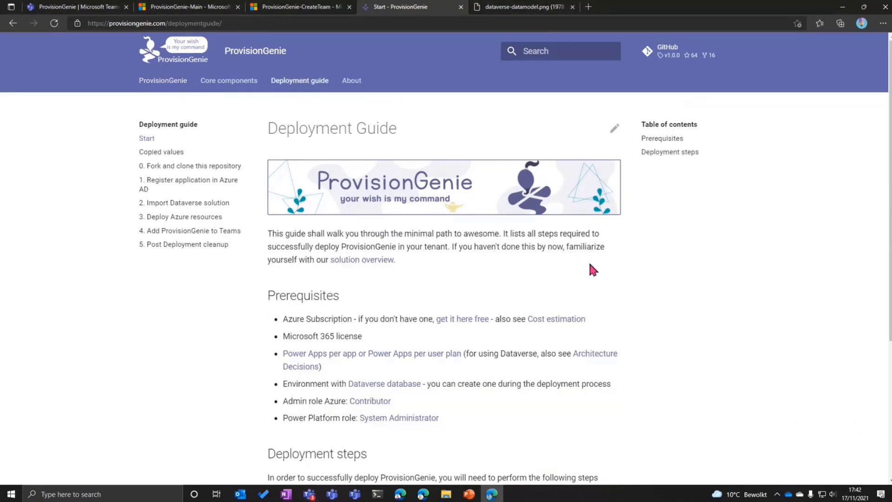
{"action": "scroll", "coordinate": [589, 265], "scroll_direction": "down", "scroll_amount": 4}
{"action": "scroll", "coordinate": [610, 274], "scroll_direction": "up", "scroll_amount": 4}
Read the Dataverse overview in the core components documentation and view the full-size Dataverse data model diagram
{"action": "left_click", "coordinate": [239, 86]}
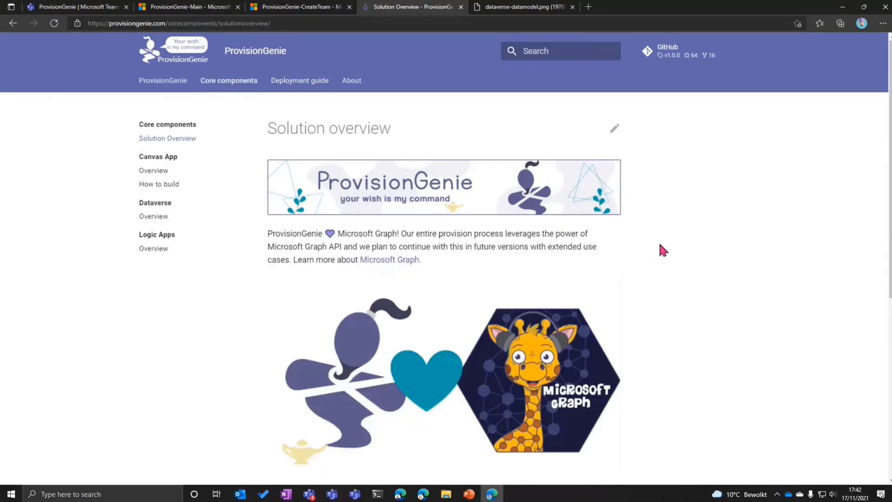
{"action": "scroll", "coordinate": [663, 250], "scroll_direction": "down", "scroll_amount": 1}
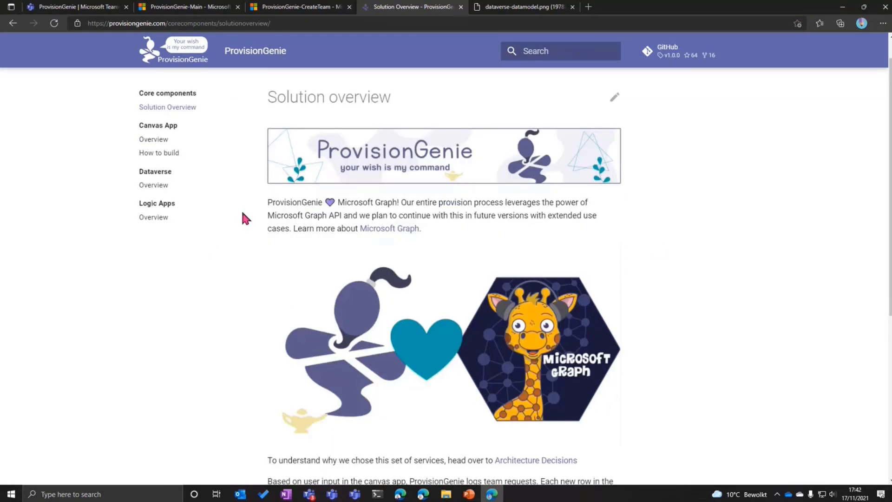
{"action": "left_click", "coordinate": [160, 185]}
{"action": "scroll", "coordinate": [580, 195], "scroll_direction": "down", "scroll_amount": 3}
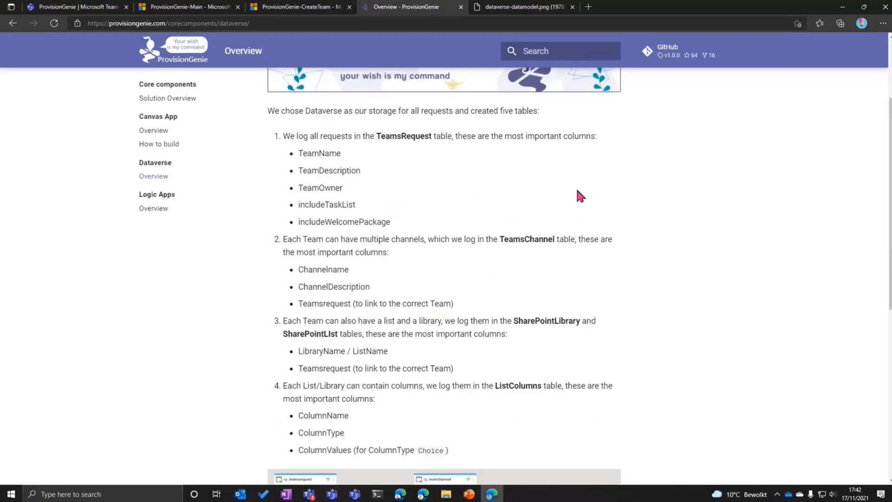
{"action": "scroll", "coordinate": [428, 244], "scroll_direction": "down", "scroll_amount": 3}
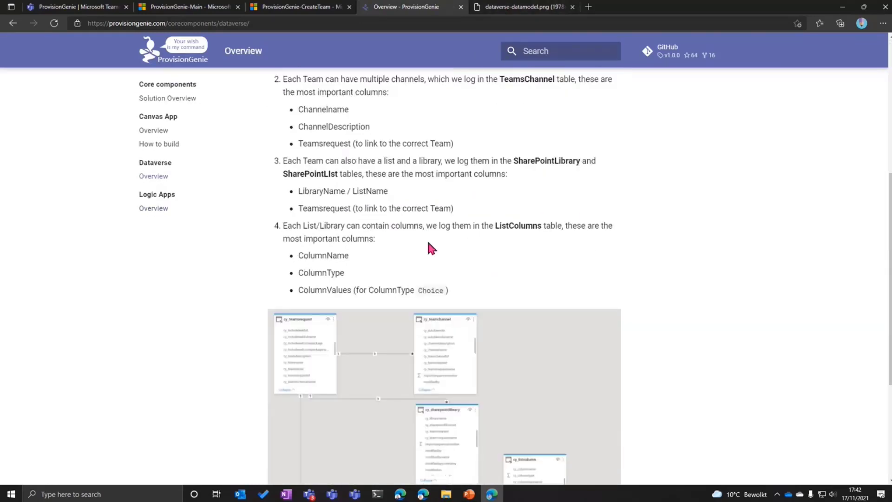
{"action": "scroll", "coordinate": [431, 248], "scroll_direction": "down", "scroll_amount": 2}
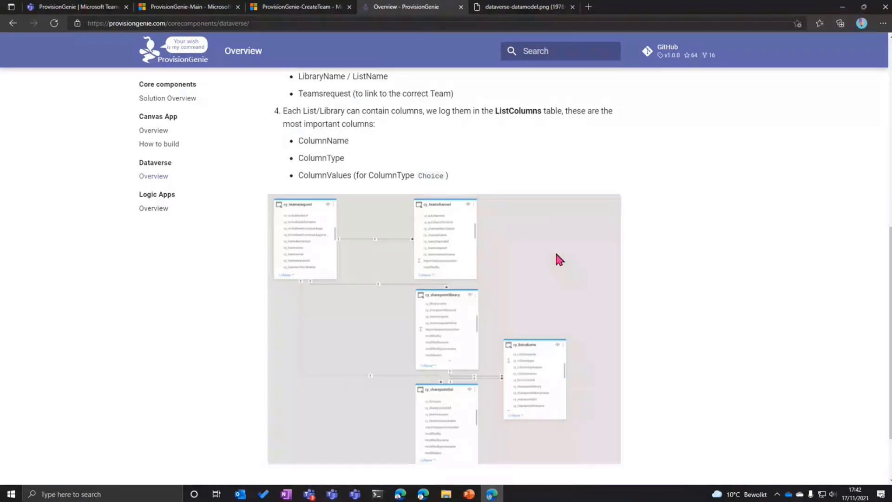
{"action": "left_click", "coordinate": [507, 9]}
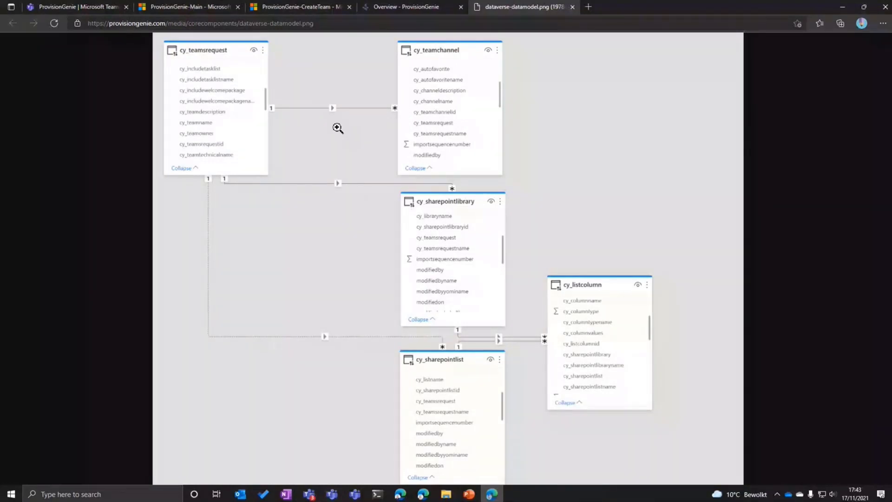
Switch to ProvisionGenie in Microsoft Teams, close the personal tasks card and go through the Organize content cards
{"action": "left_click", "coordinate": [87, 10]}
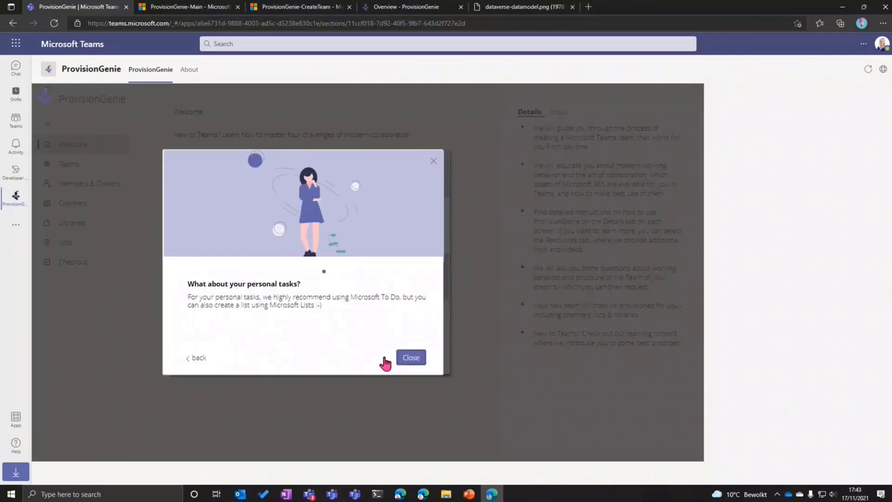
{"action": "left_click", "coordinate": [434, 164]}
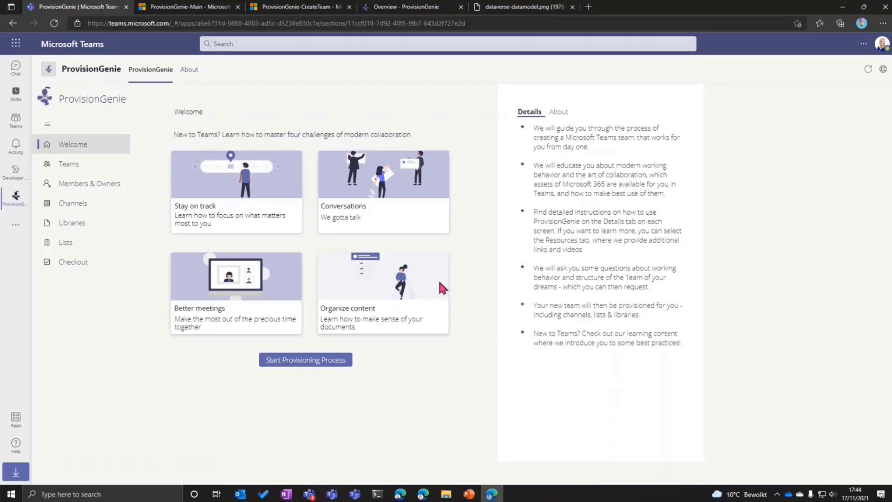
{"action": "left_click", "coordinate": [421, 270]}
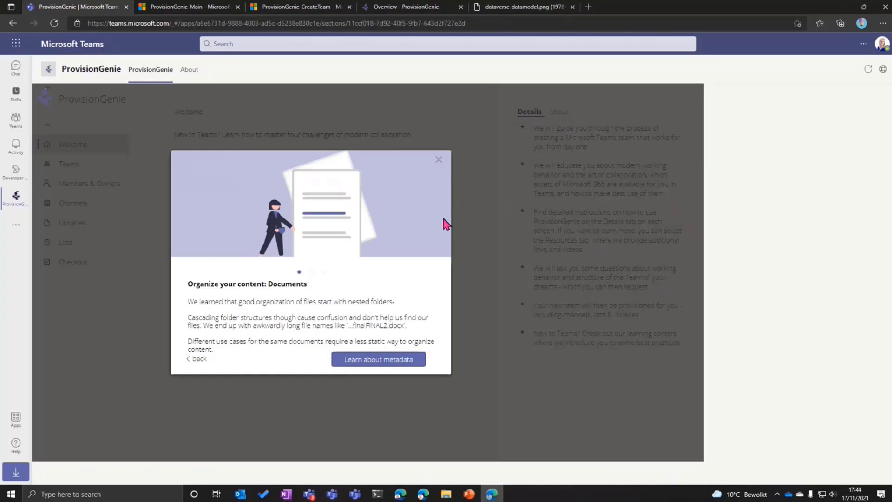
{"action": "left_click", "coordinate": [412, 364]}
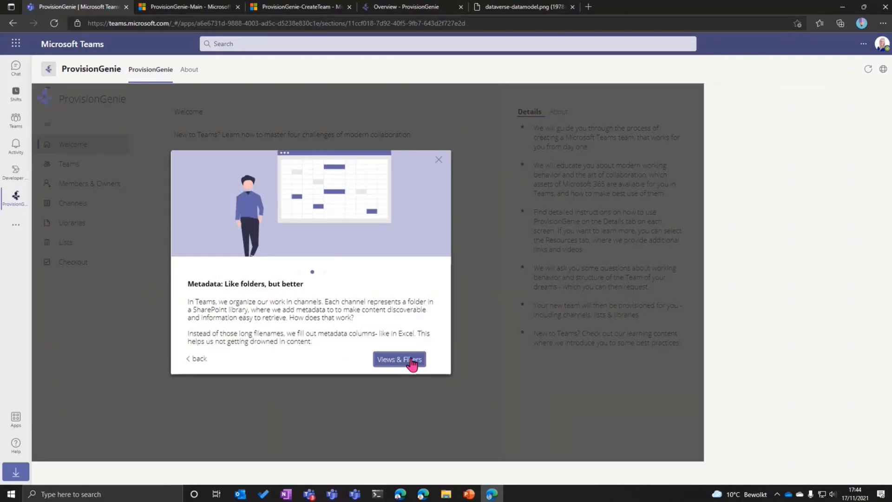
{"action": "left_click", "coordinate": [411, 360]}
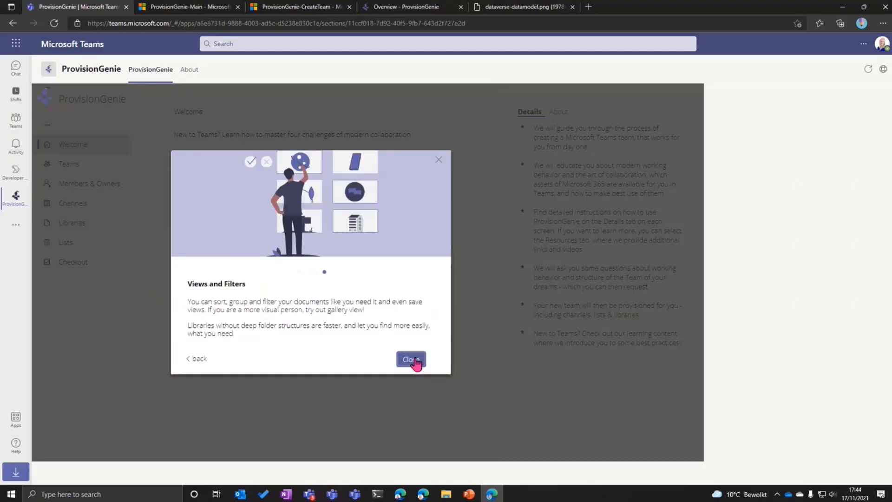
{"action": "left_click", "coordinate": [412, 360]}
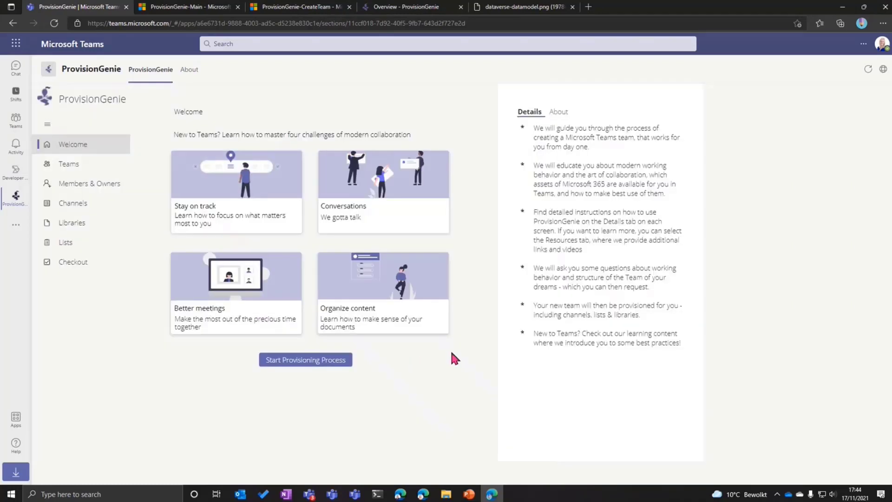
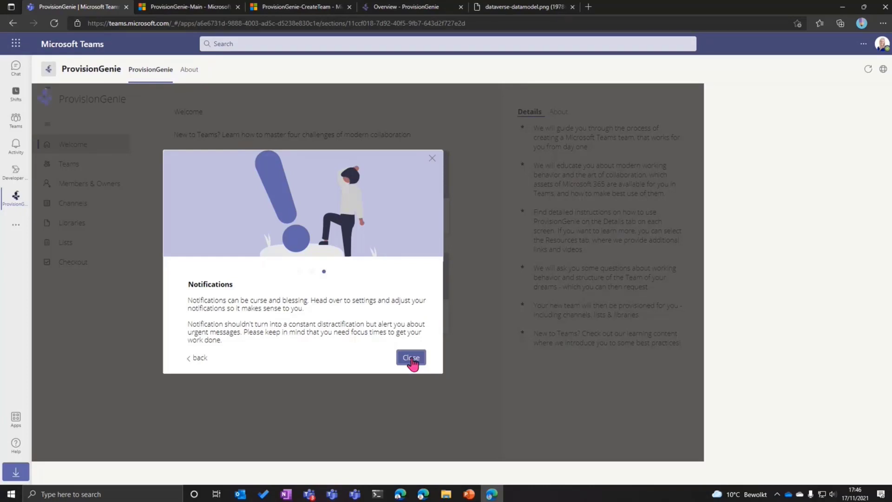
Close the Notifications card and read the Better meetings cards on being present, the rule of two feet and recordings
{"action": "left_click", "coordinate": [411, 358]}
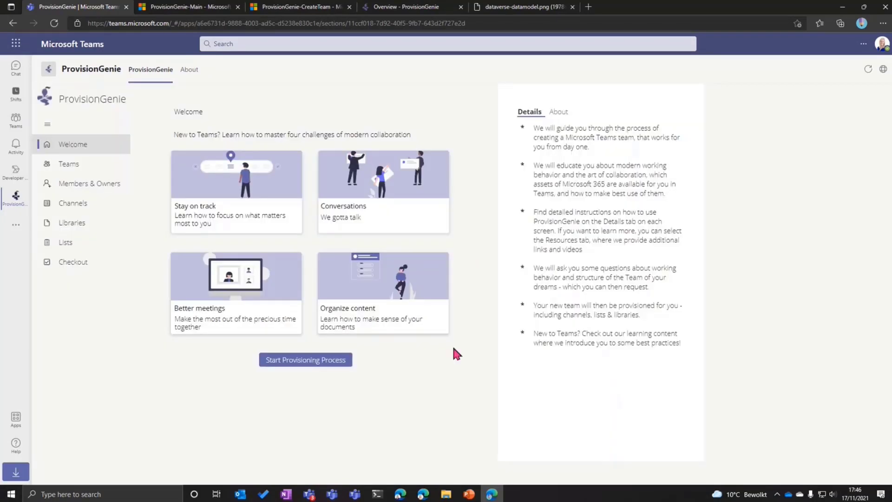
{"action": "left_click", "coordinate": [264, 290]}
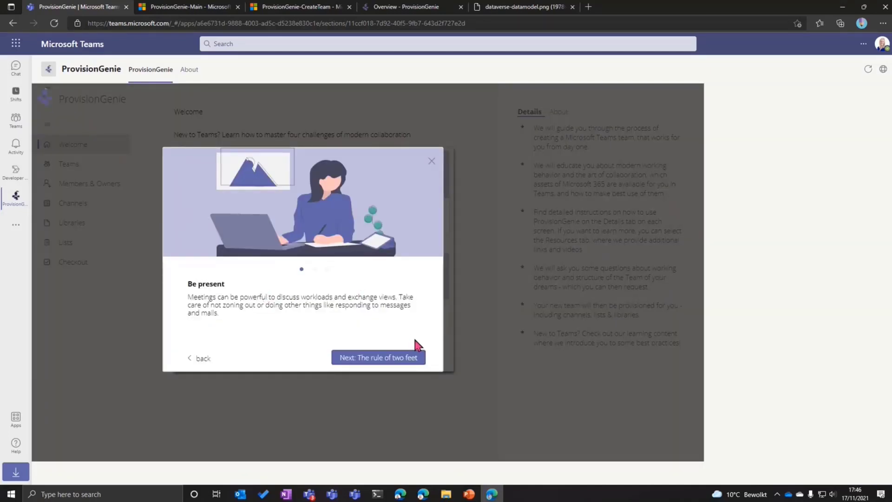
{"action": "left_click", "coordinate": [382, 365]}
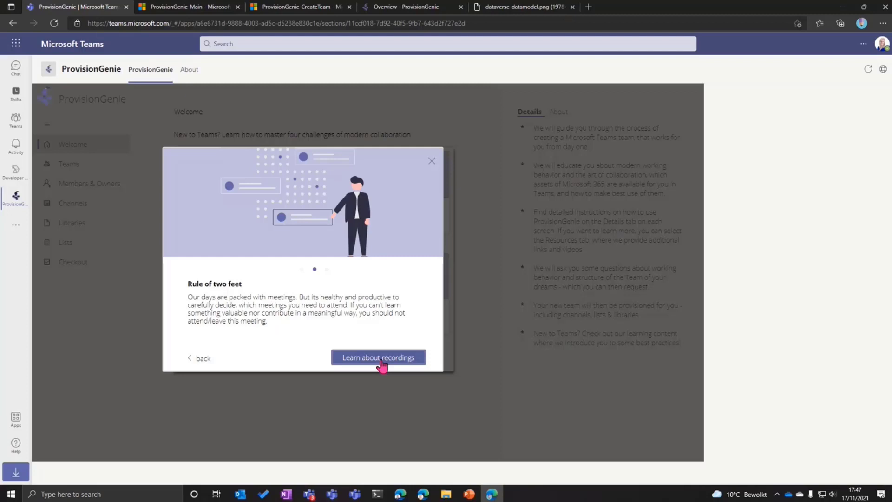
{"action": "left_click", "coordinate": [381, 361]}
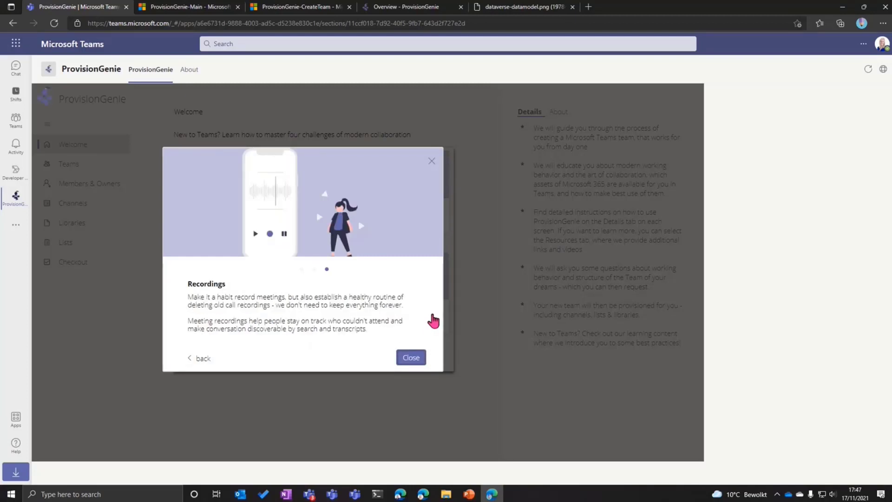
{"action": "left_click", "coordinate": [418, 358]}
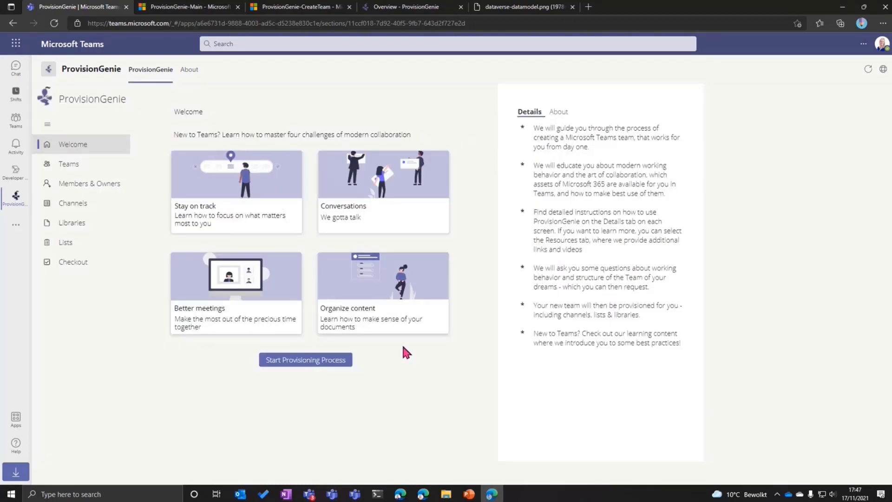
Read the Organize content learning cards on documents, metadata, and views and filters, and close them
{"action": "left_click", "coordinate": [398, 326]}
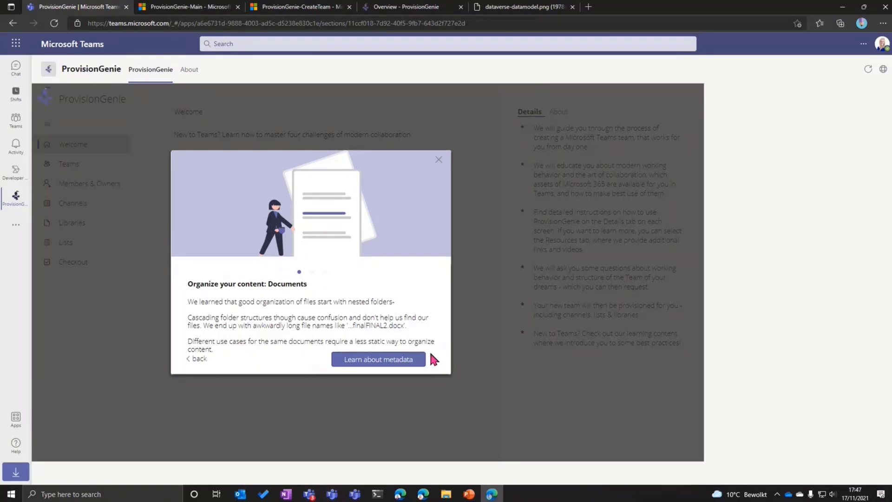
{"action": "left_click", "coordinate": [411, 358]}
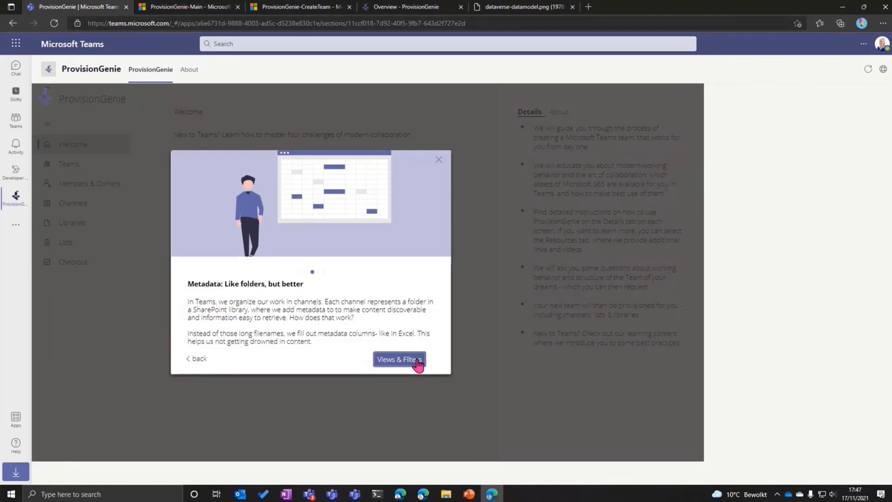
{"action": "left_click", "coordinate": [418, 362]}
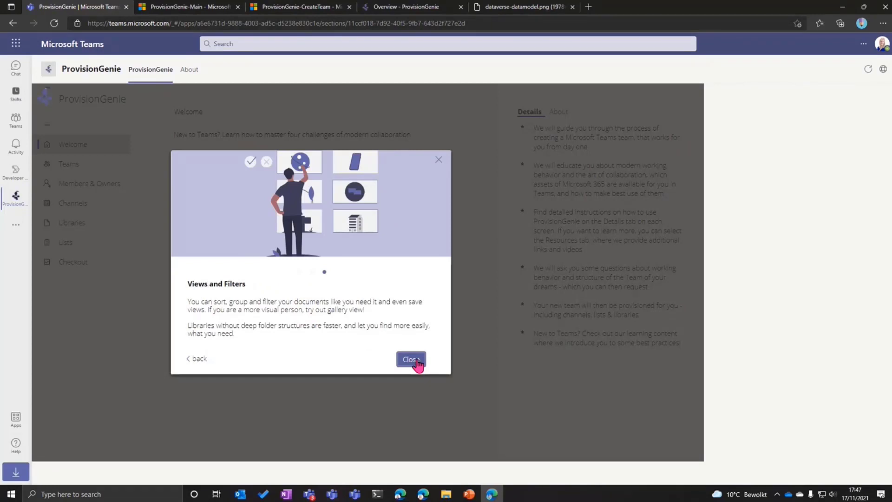
{"action": "left_click", "coordinate": [412, 359]}
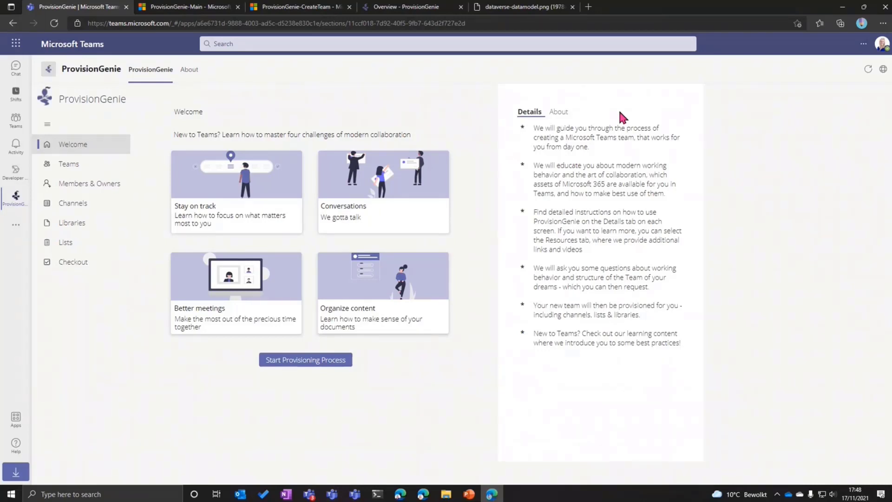
Read the About information on the welcome screen and return to its Details
{"action": "left_click", "coordinate": [560, 112]}
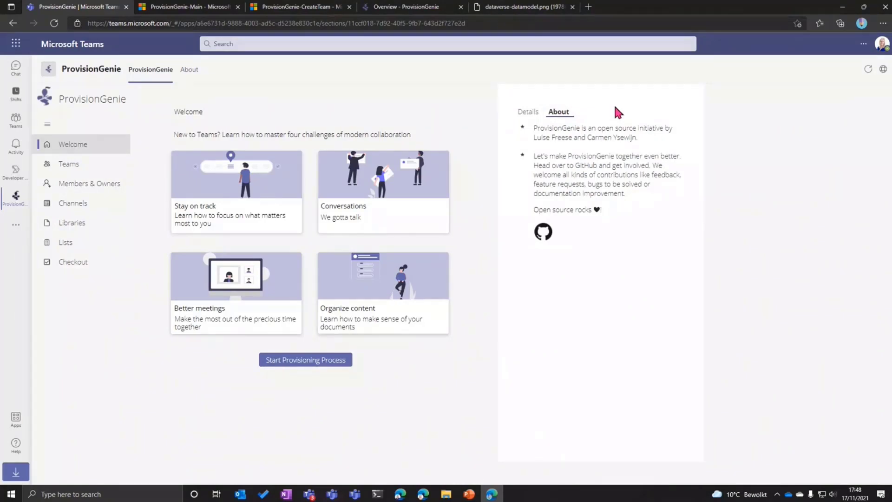
{"action": "left_click", "coordinate": [528, 112]}
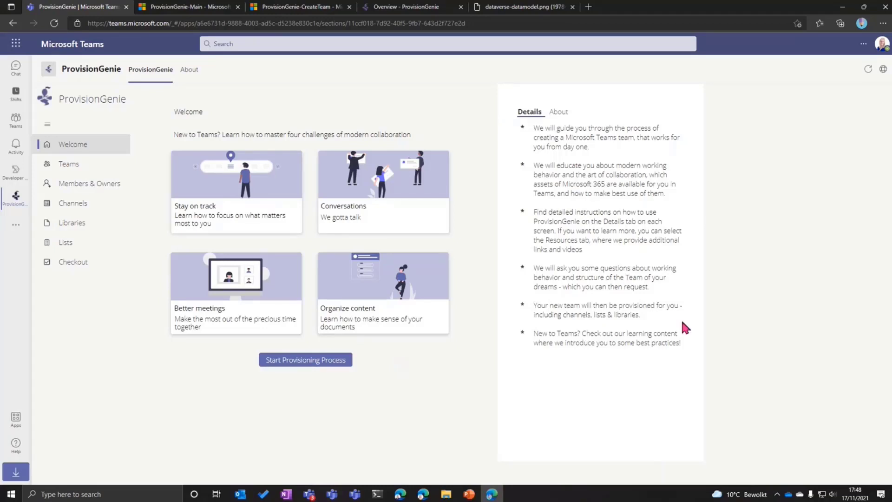
{"action": "key", "text": "alt+Tab"}
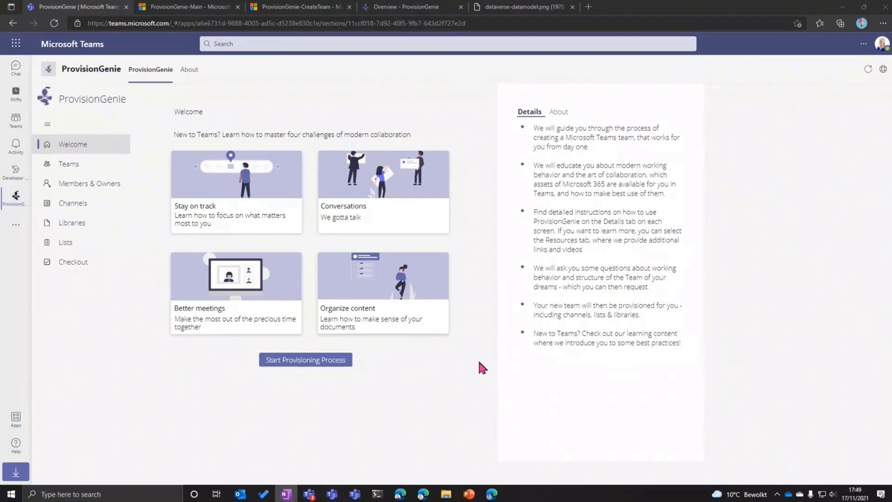
Start the provisioning process with team name "ProvisionGenie-demo" and description "Building a Teams provisioning app on Power Apps and Logic Apps"
{"action": "left_click", "coordinate": [334, 365]}
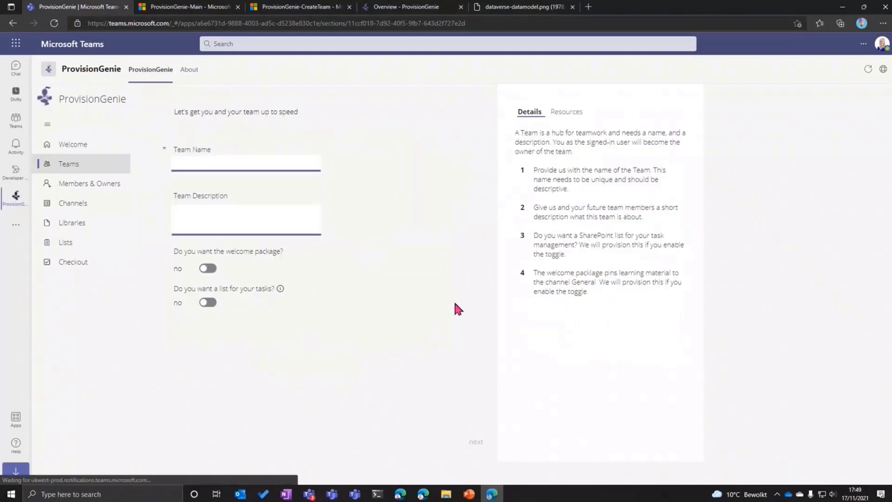
{"action": "left_click", "coordinate": [257, 162]}
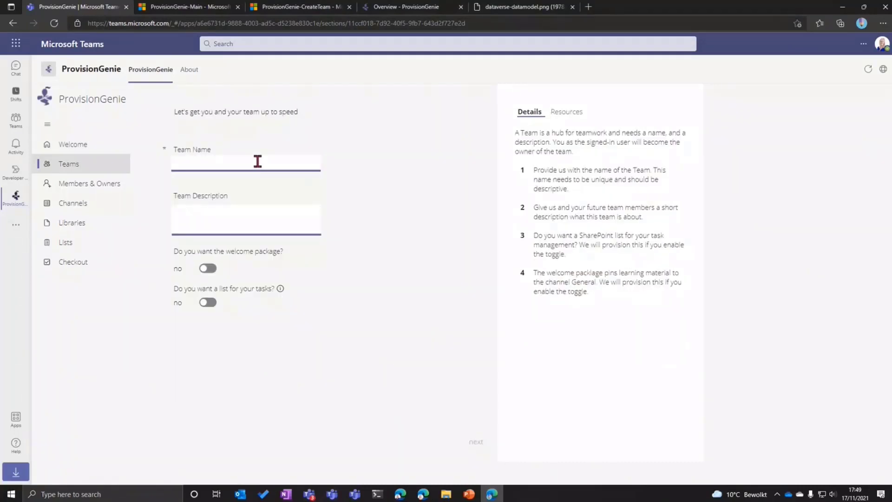
{"action": "type", "text": "ProvisionGenie-demo"}
{"action": "left_click", "coordinate": [248, 218]}
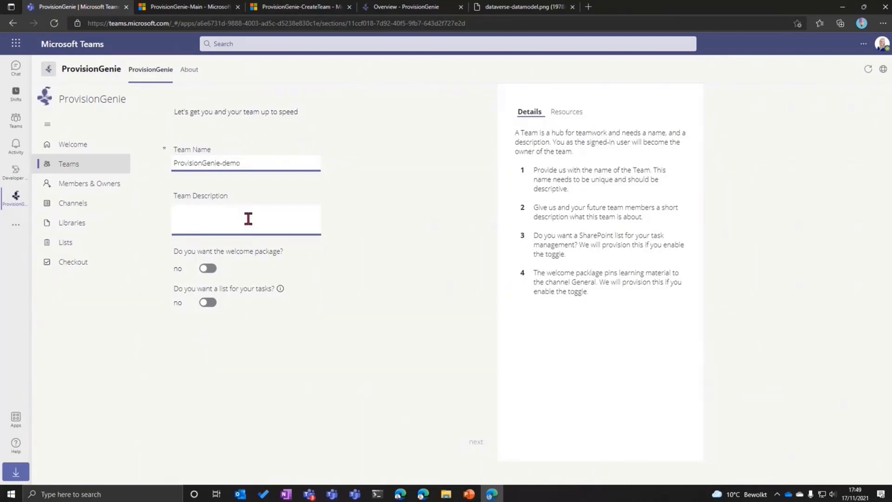
{"action": "type", "text": "Building a Teams provisioning app on Power Apps and Logic Apps"}
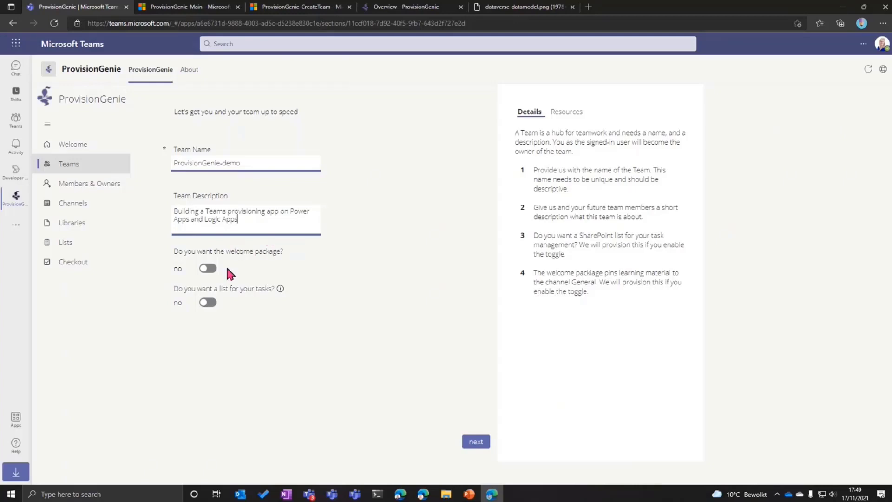
Enable the welcome package for the new team
{"action": "left_click", "coordinate": [210, 269]}
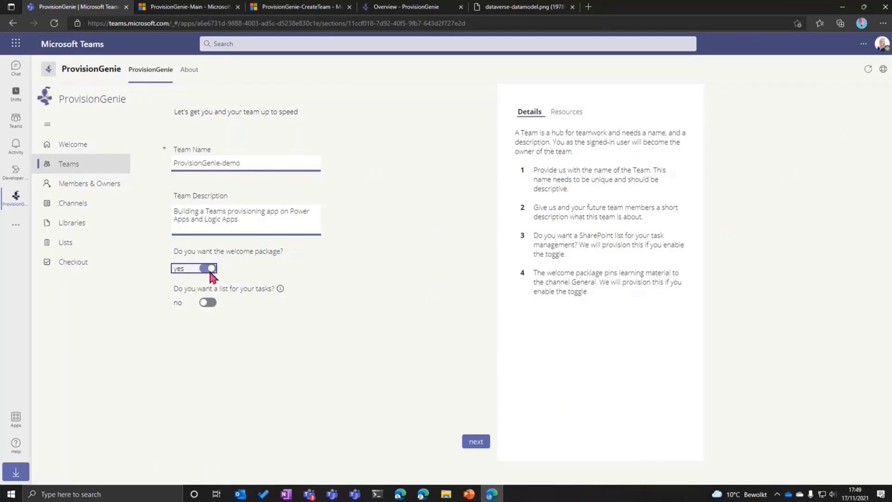
{"action": "left_click", "coordinate": [210, 270]}
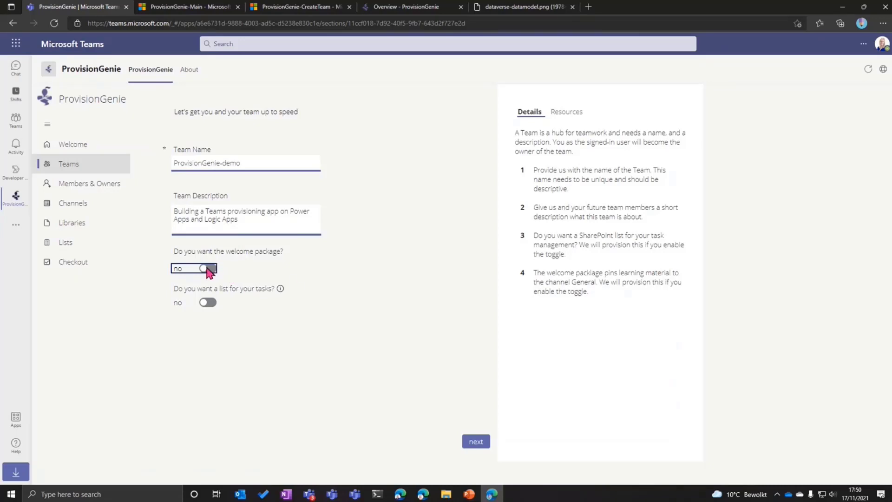
{"action": "left_click", "coordinate": [208, 268]}
Read the learning cards about the task list, close them, and enable a task list for the new team
{"action": "left_click", "coordinate": [281, 289]}
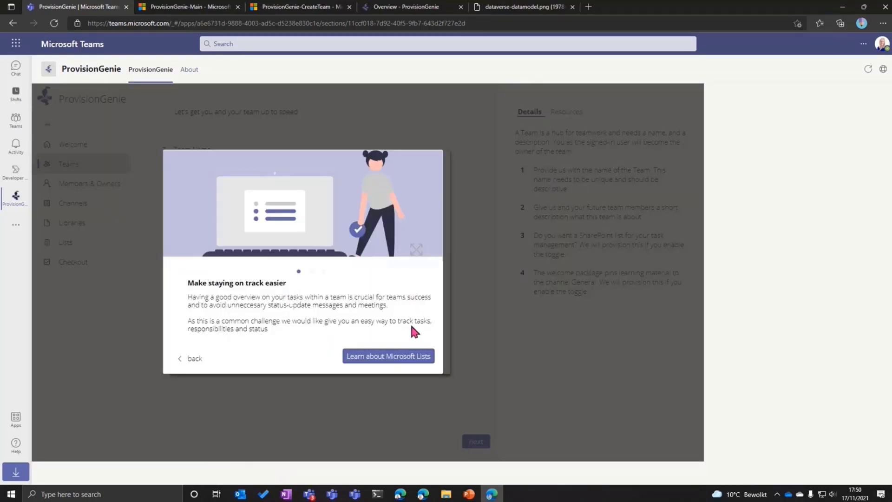
{"action": "left_click", "coordinate": [400, 358]}
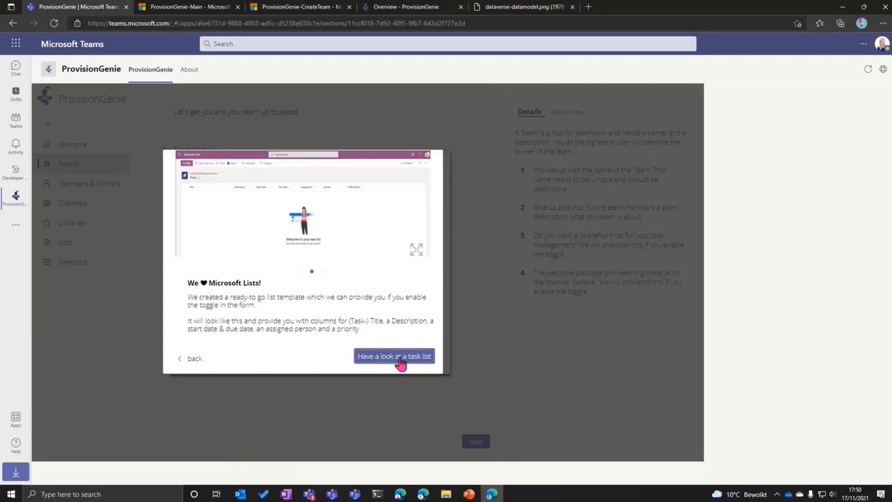
{"action": "left_click", "coordinate": [400, 356]}
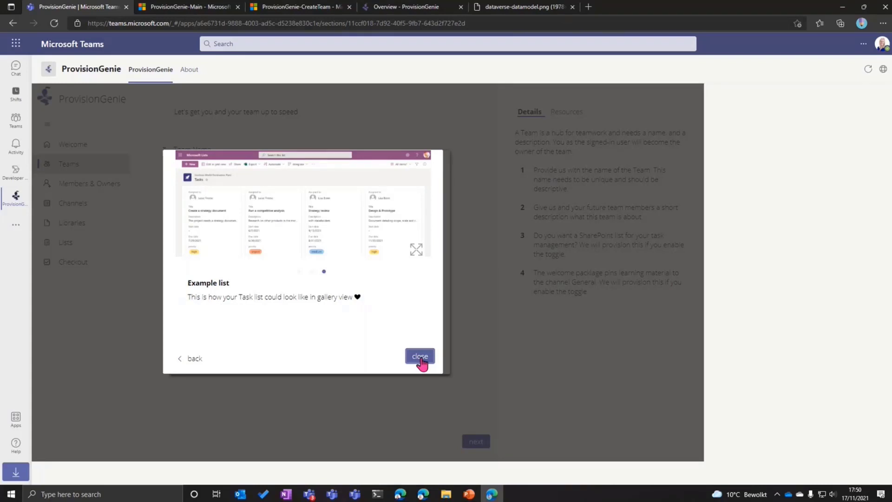
{"action": "left_click", "coordinate": [421, 357]}
{"action": "left_click", "coordinate": [212, 303]}
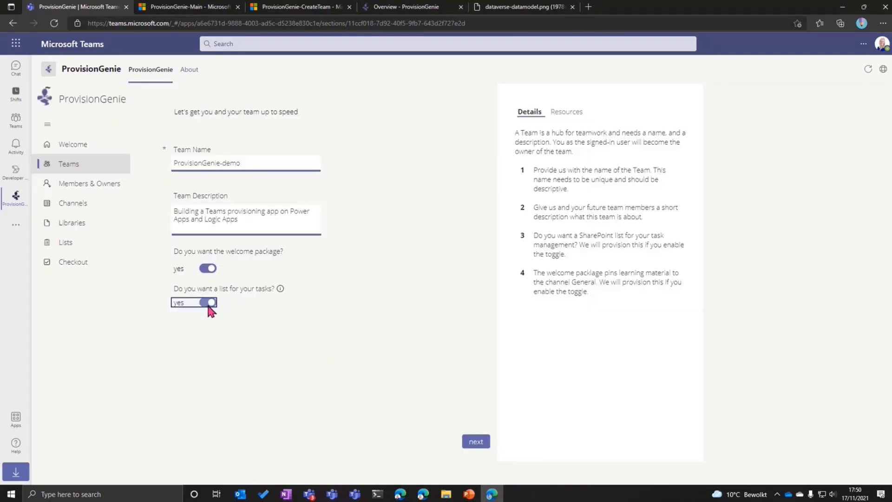
{"action": "left_click", "coordinate": [476, 442]}
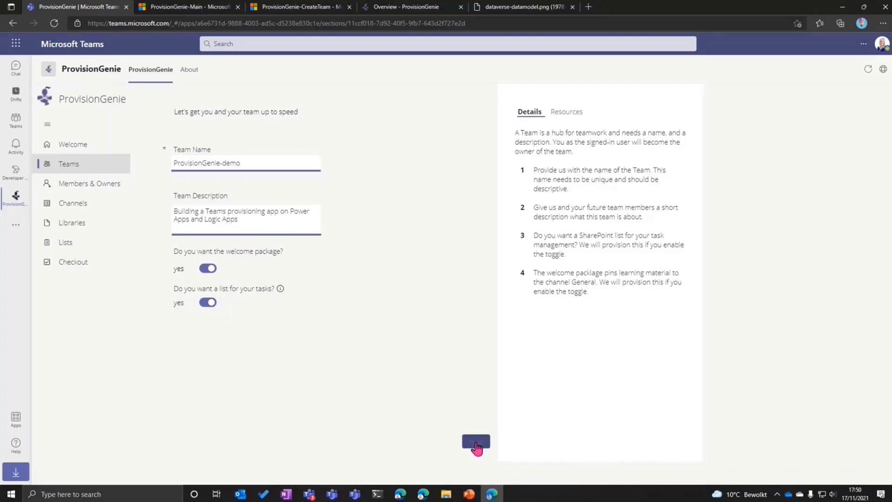
Find two co-workers by their first names and add both as team members
{"action": "left_click", "coordinate": [243, 163]}
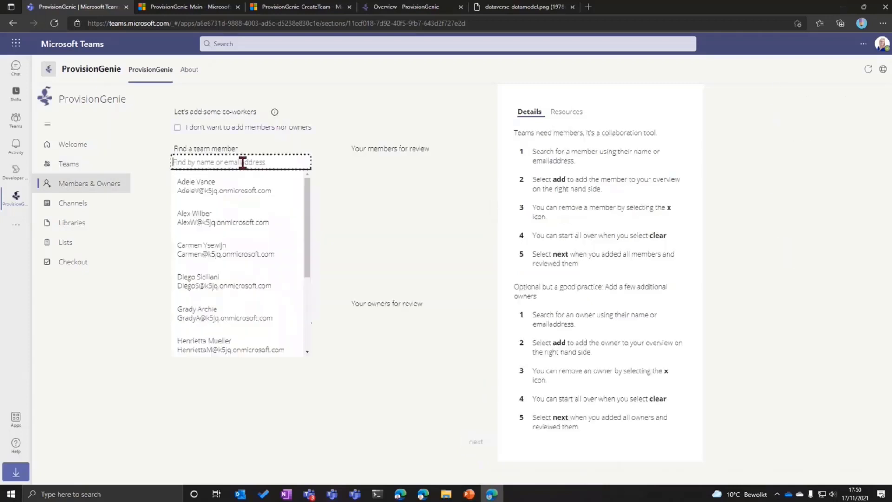
{"action": "type", "text": "yannick"}
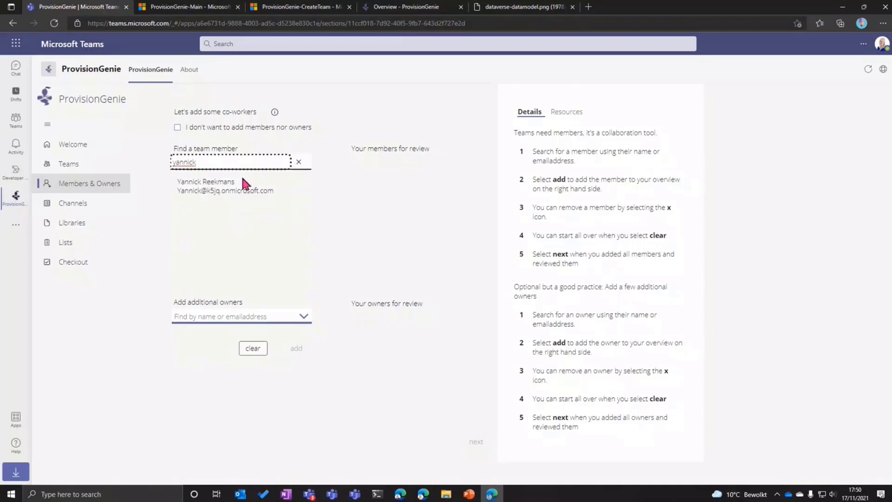
{"action": "left_click", "coordinate": [241, 178]}
{"action": "left_click", "coordinate": [288, 193]}
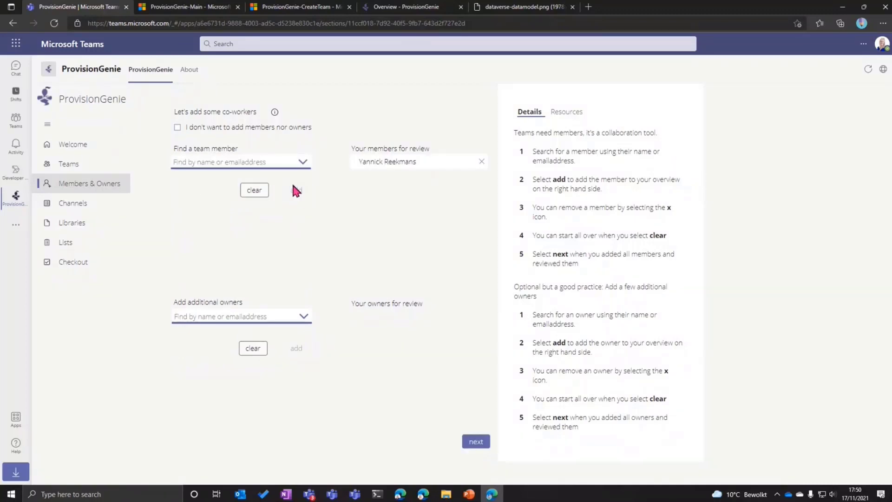
{"action": "left_click", "coordinate": [224, 158]}
{"action": "type", "text": "michael"}
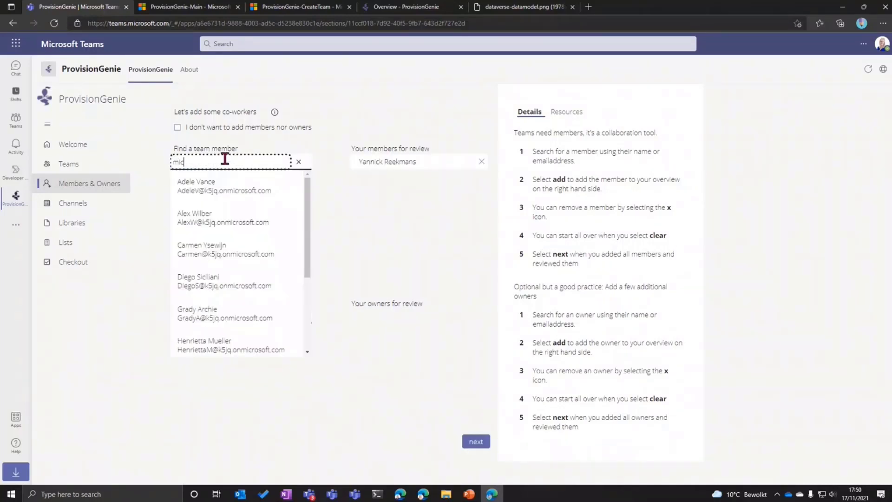
{"action": "left_click", "coordinate": [279, 186]}
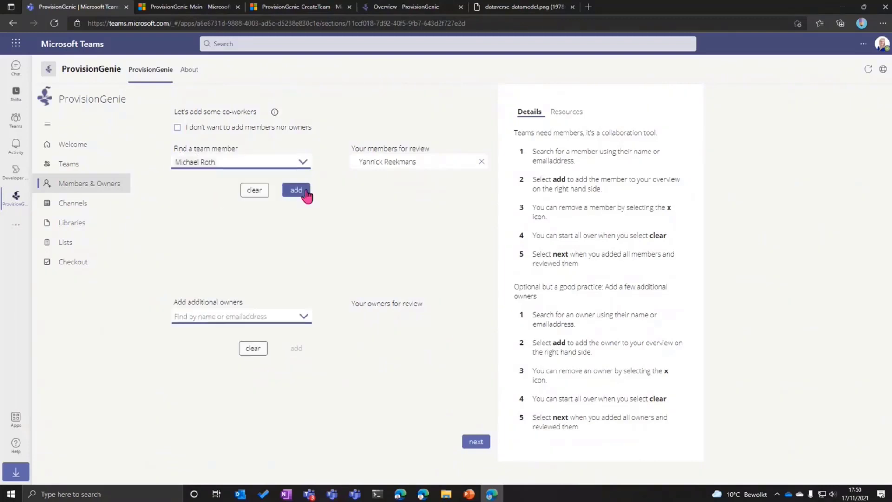
{"action": "left_click", "coordinate": [297, 191]}
Find a third co-worker by first name and add them as an additional owner
{"action": "left_click", "coordinate": [213, 316]}
{"action": "type", "text": "luise"}
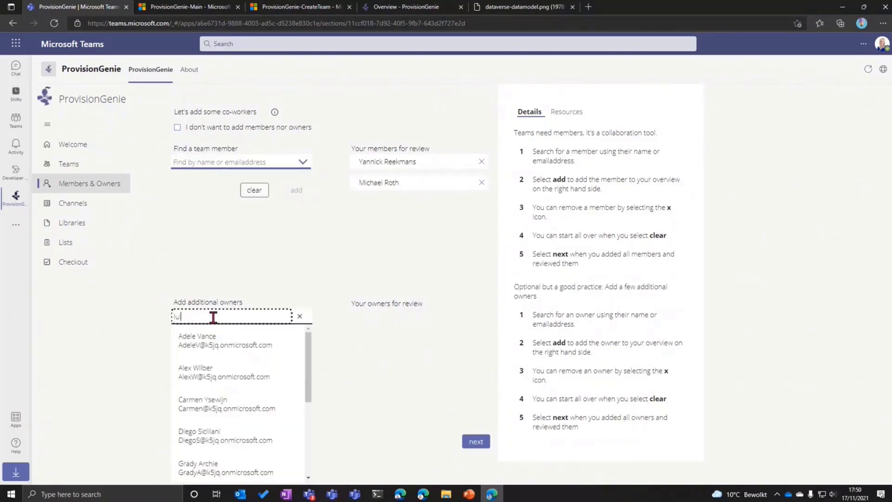
{"action": "left_click", "coordinate": [223, 337]}
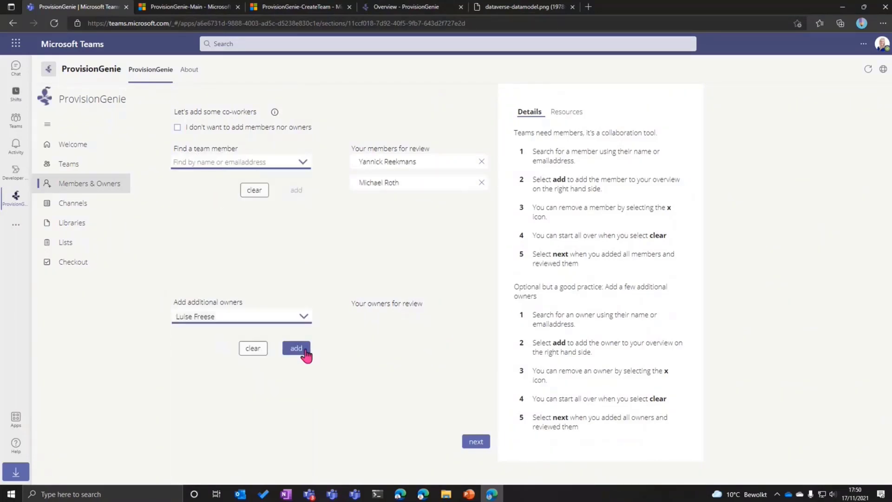
{"action": "left_click", "coordinate": [296, 348]}
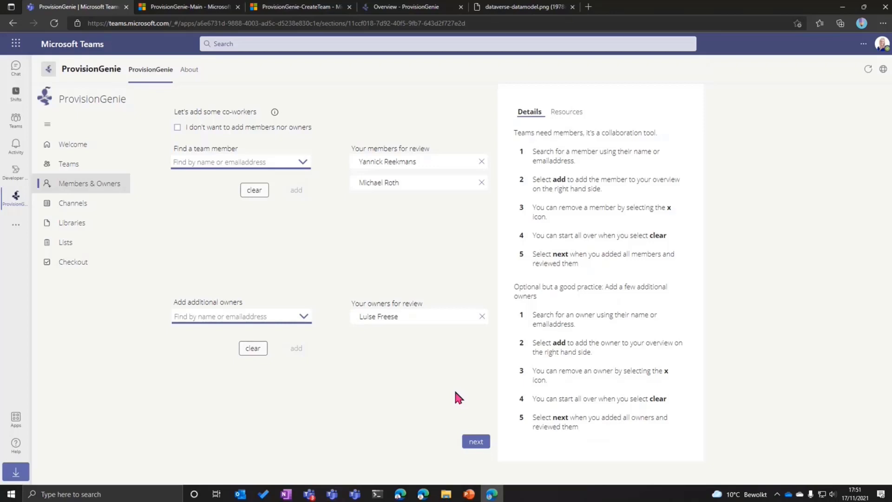
Try to add the first listed team member as an additional owner, and clear the owner entries
{"action": "left_click", "coordinate": [240, 318]}
{"action": "type", "text": "yannick"}
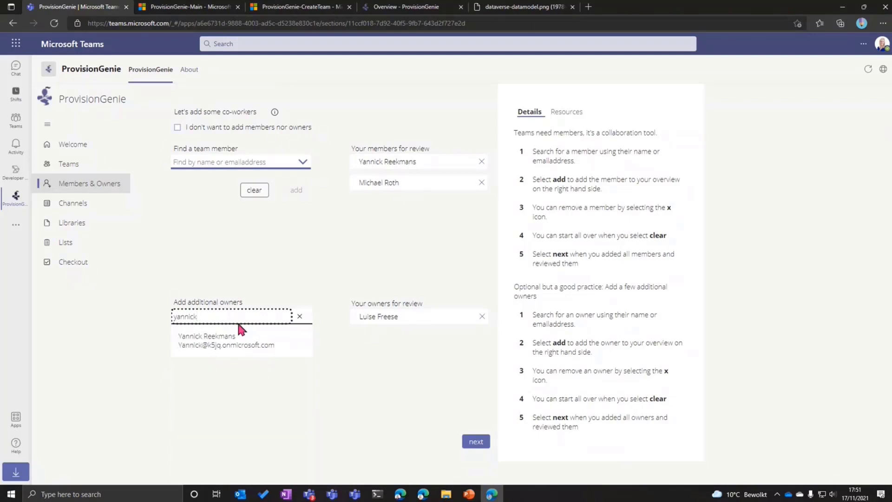
{"action": "key", "text": "Down"}
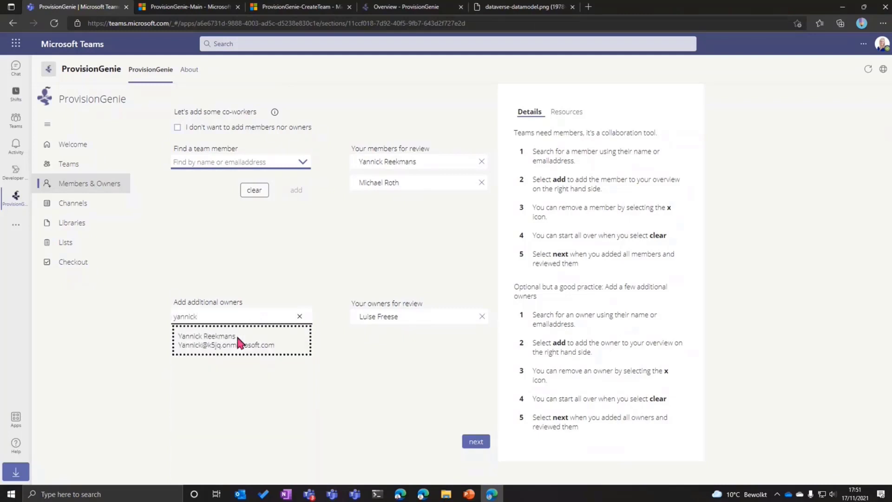
{"action": "left_click", "coordinate": [239, 342]}
{"action": "left_click", "coordinate": [293, 351]}
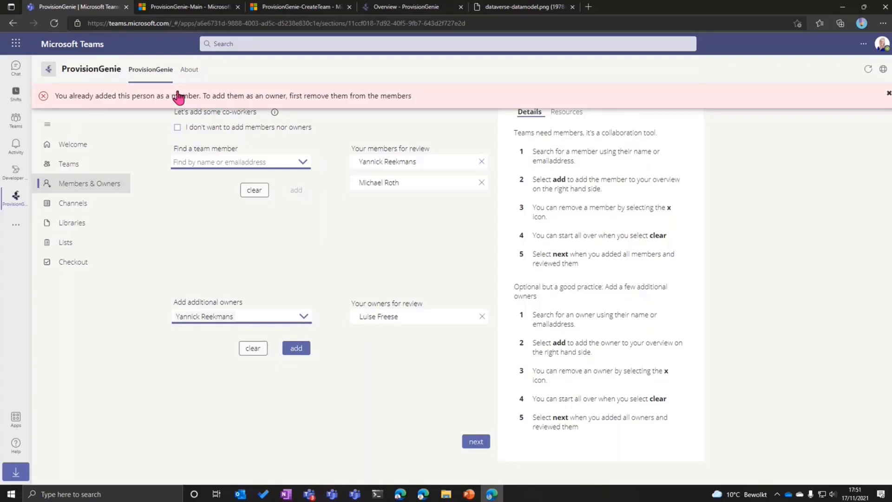
{"action": "left_click", "coordinate": [888, 96]}
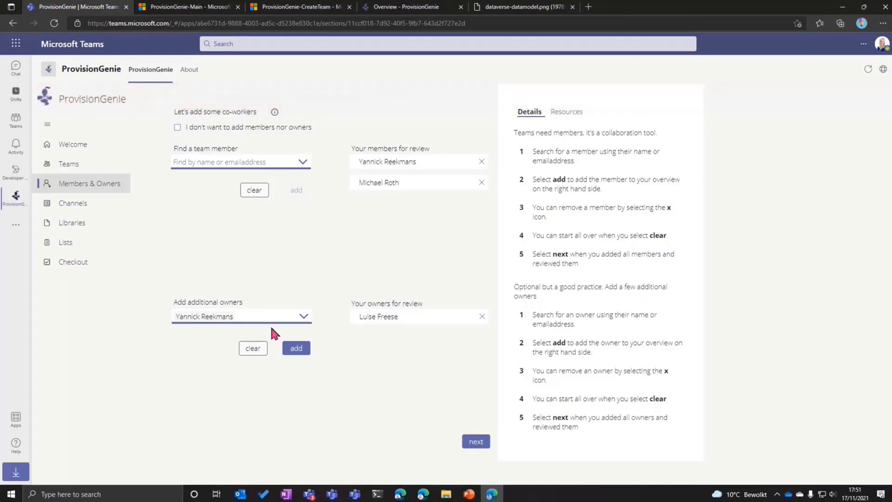
{"action": "left_click", "coordinate": [253, 348]}
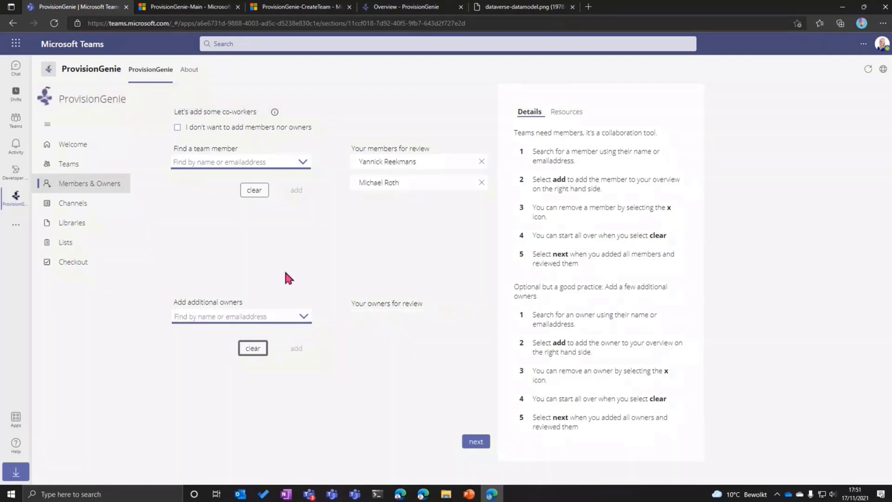
Add the cleared co-worker to the team's additional owners again
{"action": "left_click", "coordinate": [258, 320]}
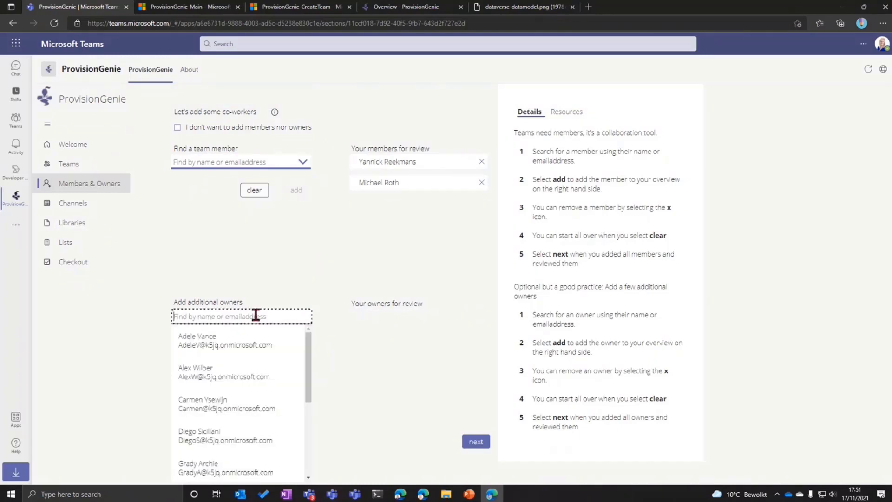
{"action": "type", "text": "luise"}
{"action": "left_click", "coordinate": [234, 340]}
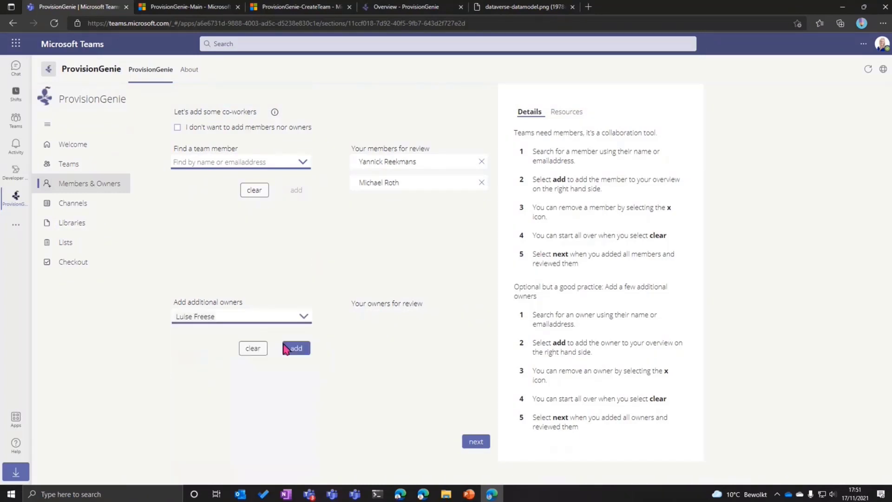
{"action": "left_click", "coordinate": [296, 349]}
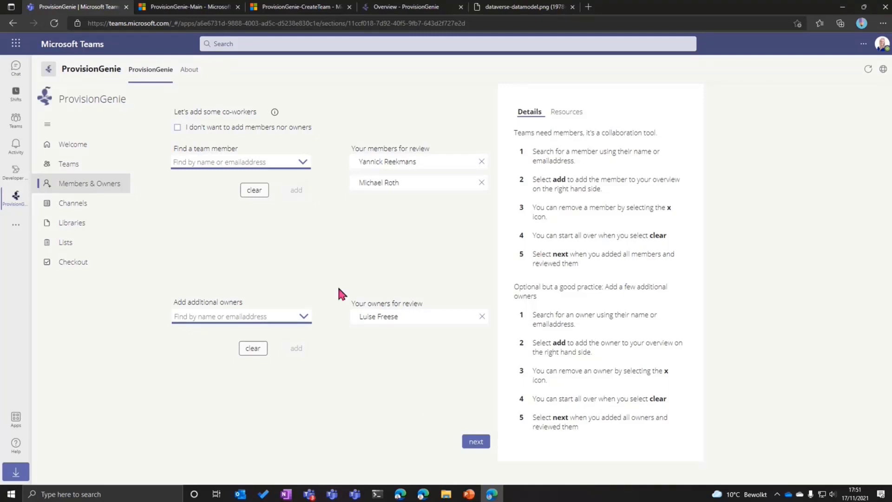
Try to add the already listed owner a second time, and empty the owner search
{"action": "left_click", "coordinate": [214, 316]}
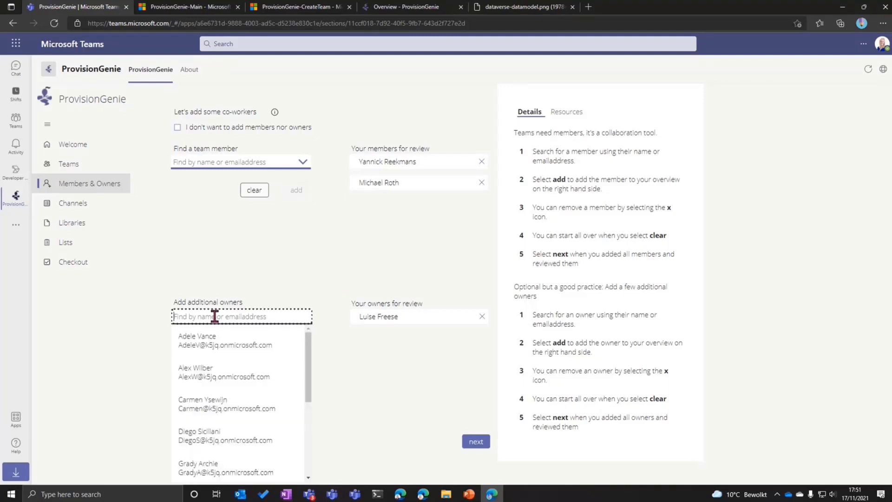
{"action": "type", "text": "luise"}
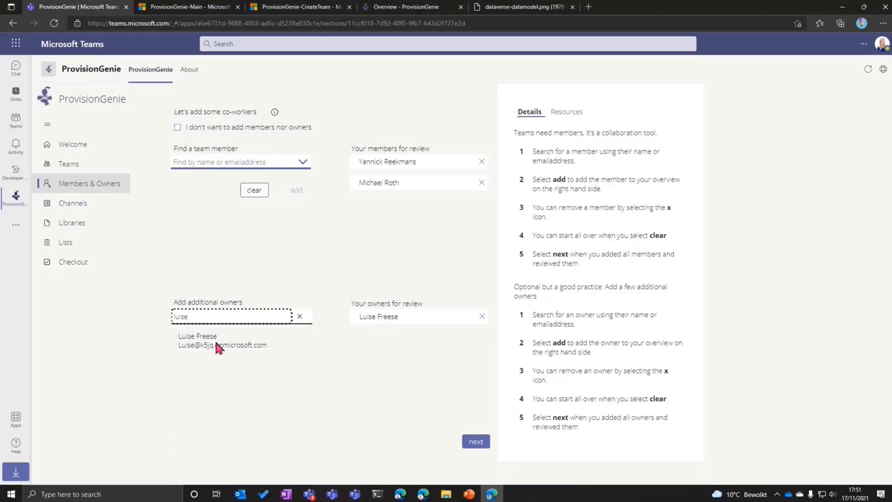
{"action": "left_click", "coordinate": [214, 339]}
{"action": "left_click", "coordinate": [296, 348]}
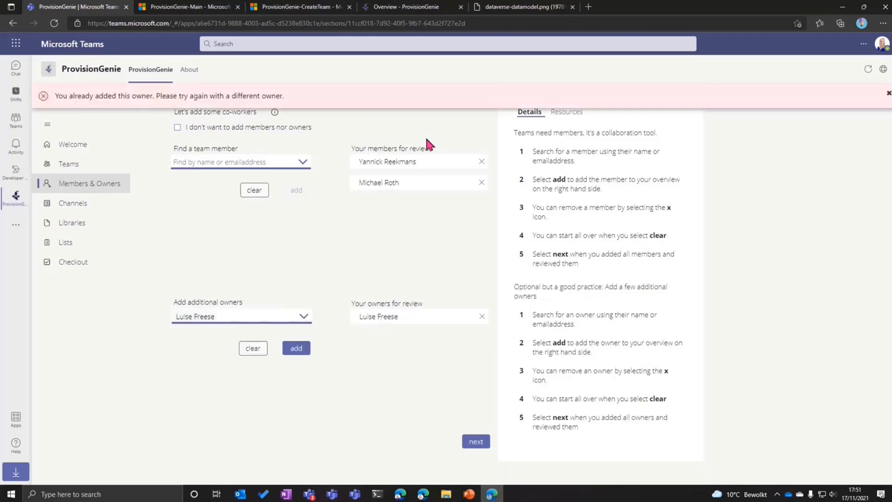
{"action": "left_click", "coordinate": [887, 96]}
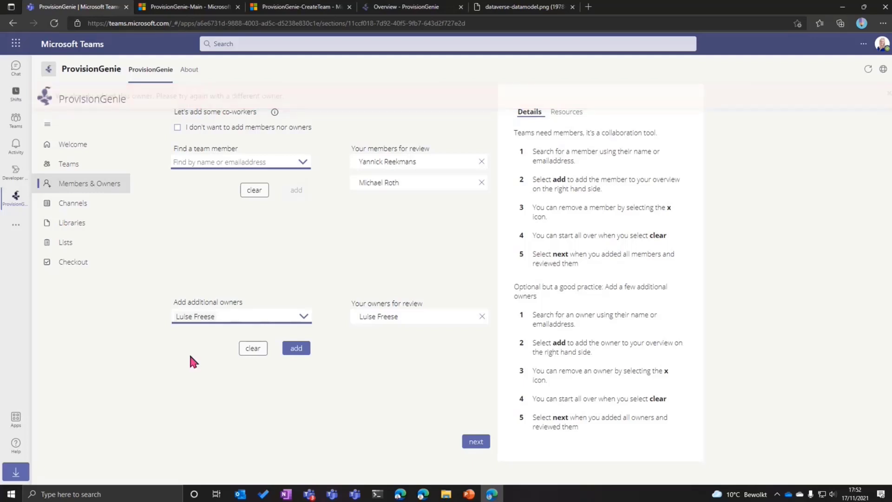
{"action": "left_click", "coordinate": [231, 320]}
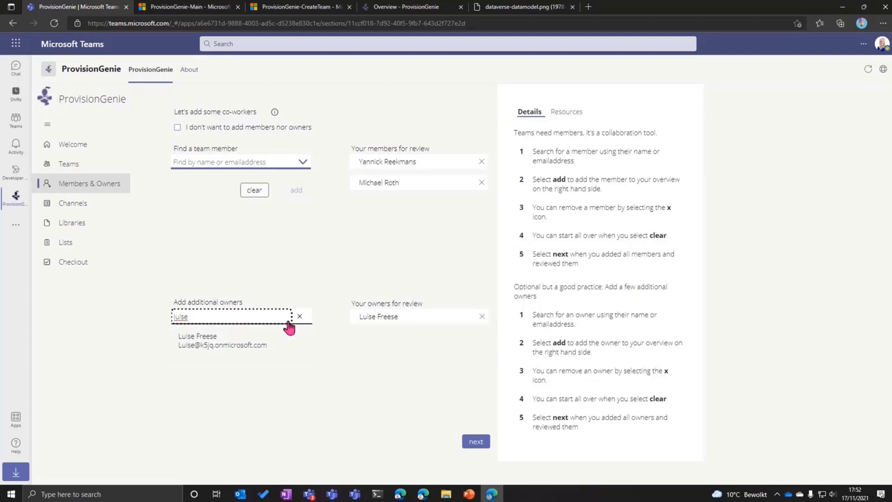
{"action": "left_click_drag", "start_coordinate": [289, 317], "coordinate": [168, 320]}
{"action": "key", "text": "BackSpace"}
{"action": "left_click", "coordinate": [470, 392]}
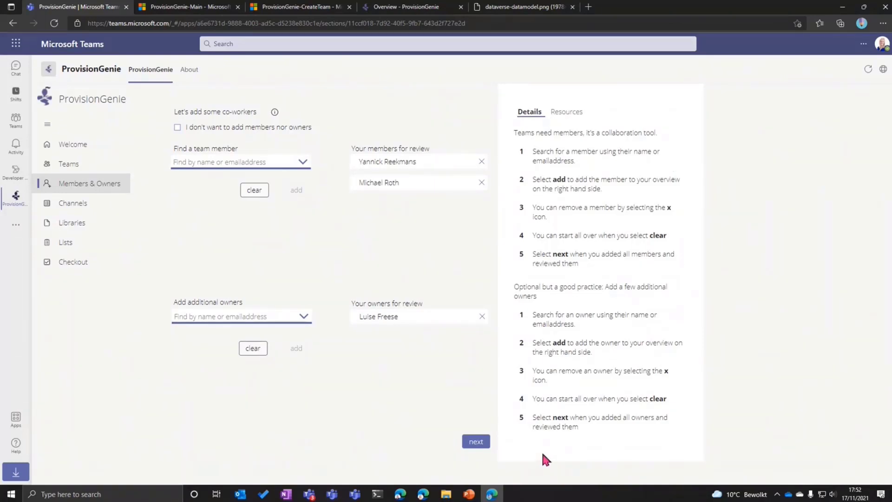
Review the linked article on owner, member, and guest capabilities from the Members & Owners resources, and close it
{"action": "left_click", "coordinate": [566, 113]}
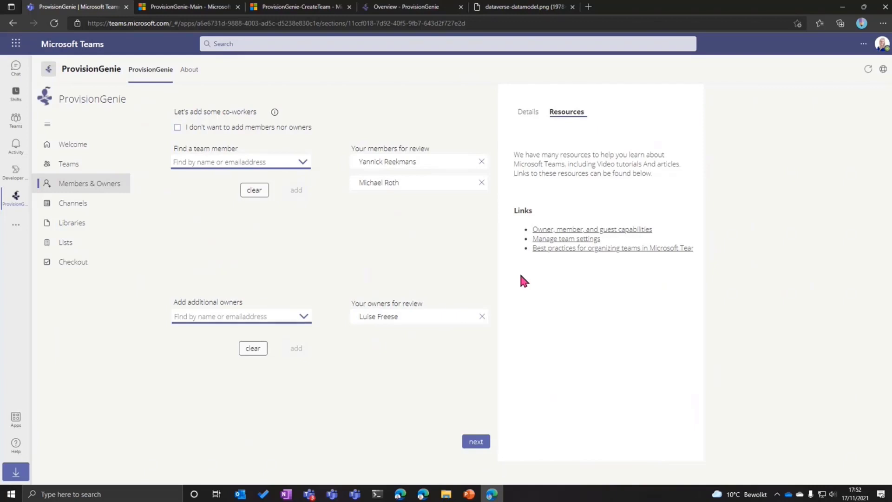
{"action": "left_click", "coordinate": [607, 231]}
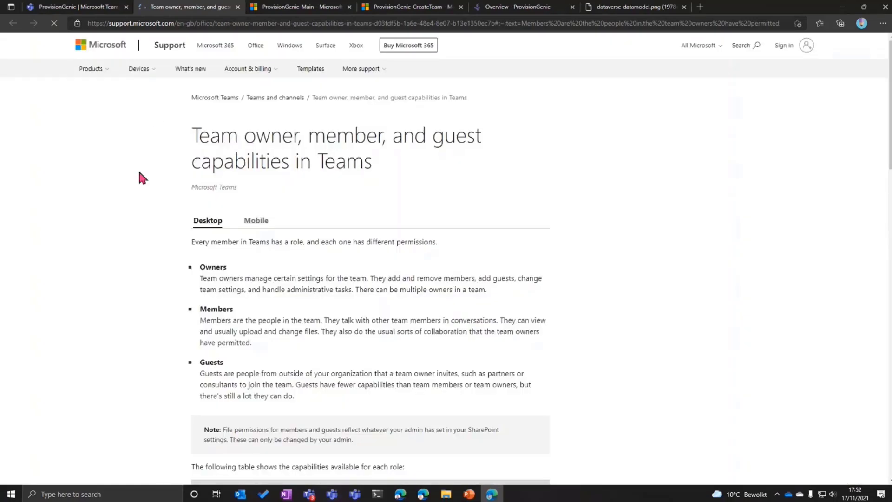
{"action": "scroll", "coordinate": [139, 172], "scroll_direction": "down", "scroll_amount": 12}
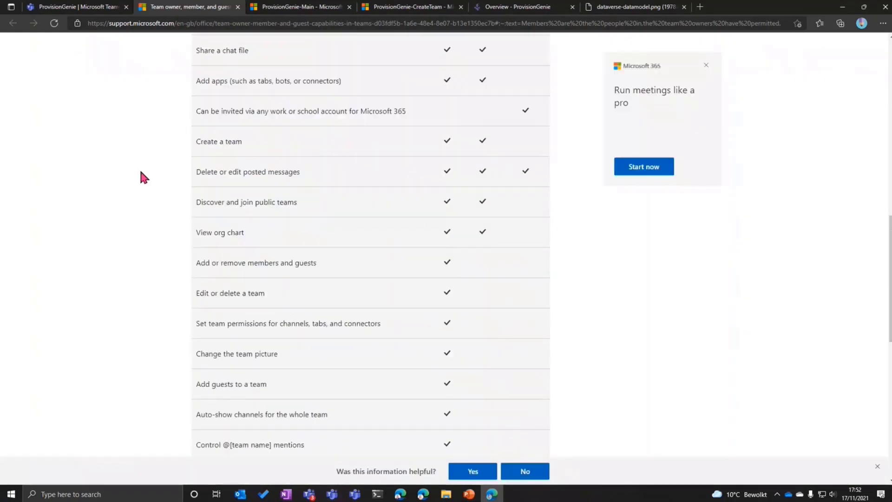
{"action": "scroll", "coordinate": [142, 173], "scroll_direction": "down", "scroll_amount": 3}
{"action": "scroll", "coordinate": [142, 172], "scroll_direction": "up", "scroll_amount": 15}
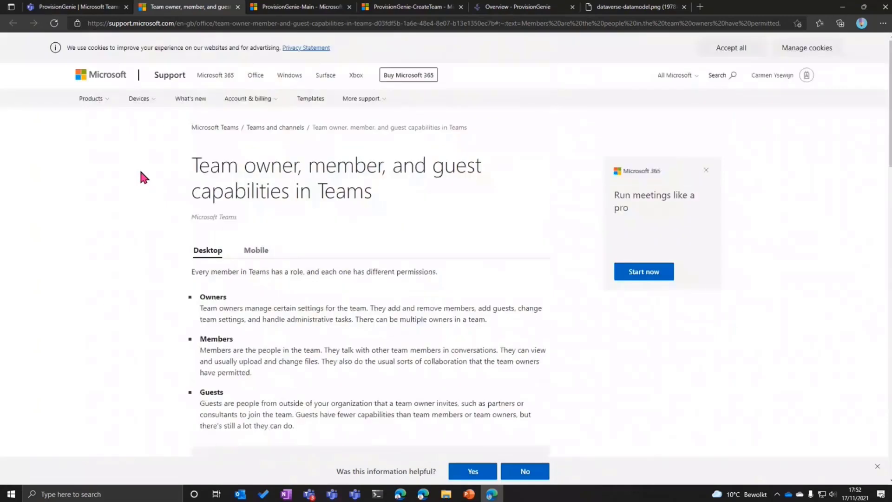
{"action": "left_click", "coordinate": [237, 7]}
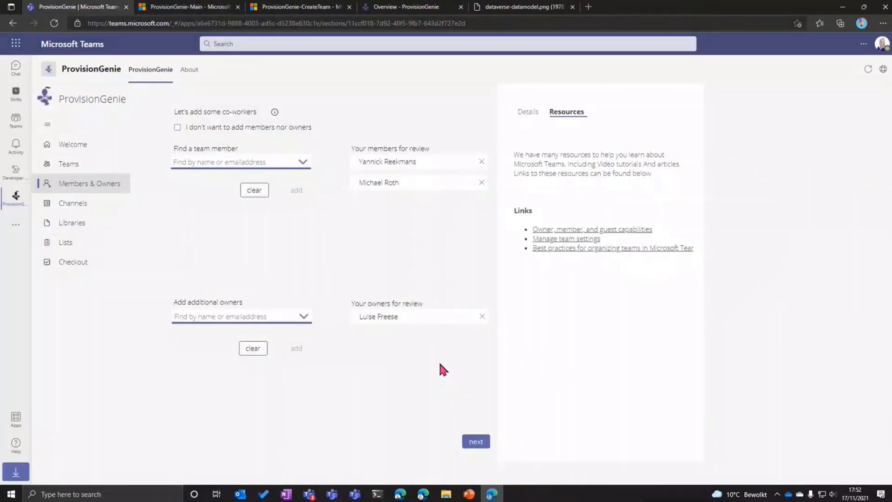
Proceed from members and owners to the channel setup, and add a channel named Logic Apps
{"action": "left_click", "coordinate": [476, 442]}
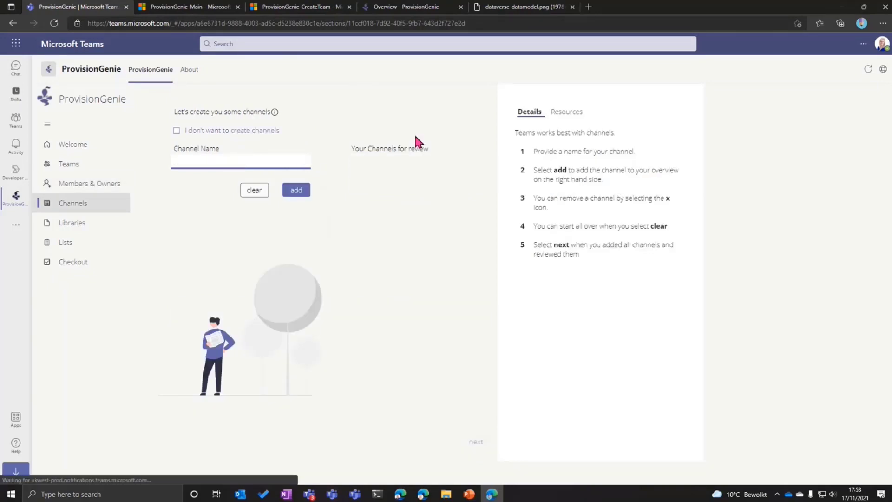
{"action": "left_click", "coordinate": [260, 164]}
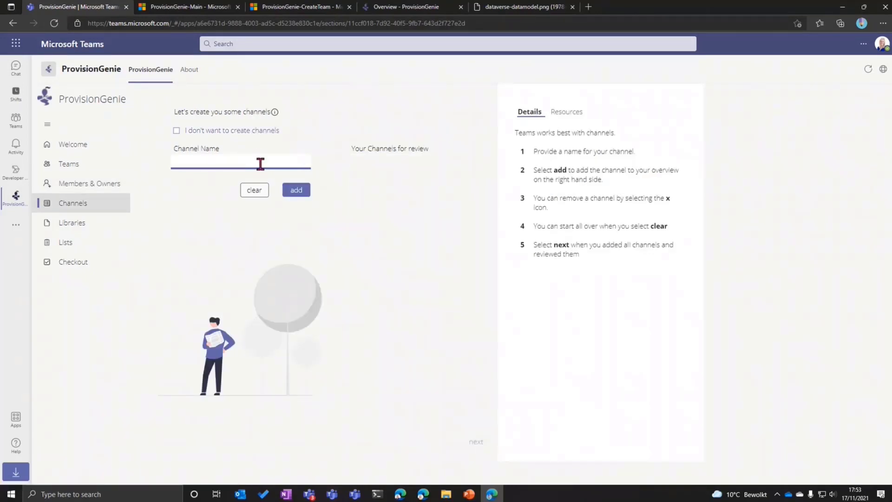
{"action": "type", "text": "Logiv"}
{"action": "type", "text": "c Apps"}
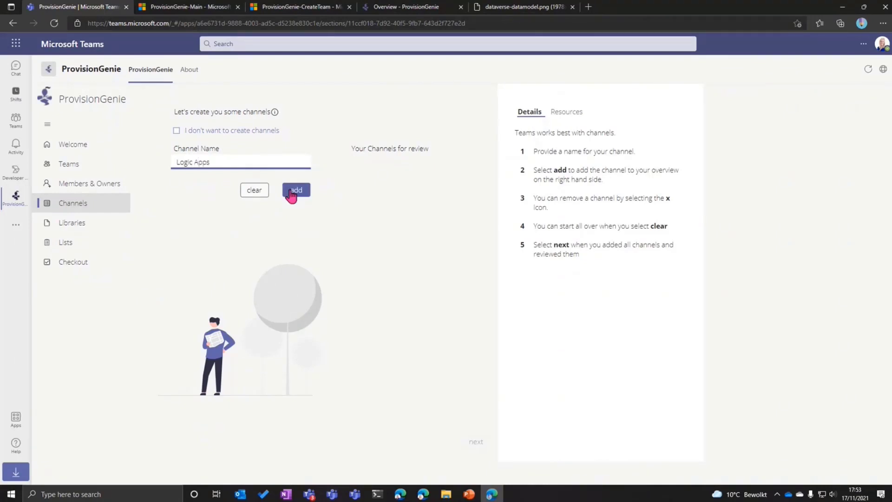
{"action": "left_click", "coordinate": [291, 195]}
Add a second channel named Power App to the channels for review
{"action": "left_click", "coordinate": [256, 162]}
{"action": "type", "text": "Data"}
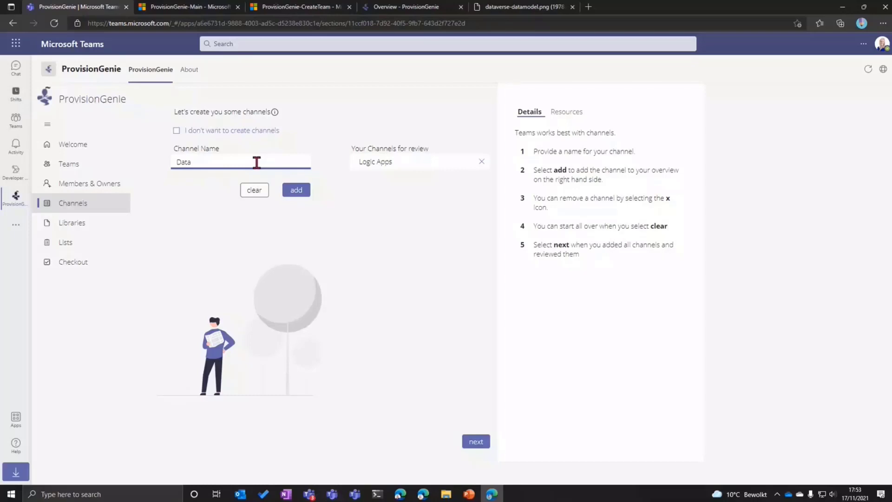
{"action": "key", "text": "ctrl+a"}
{"action": "type", "text": "Power App"}
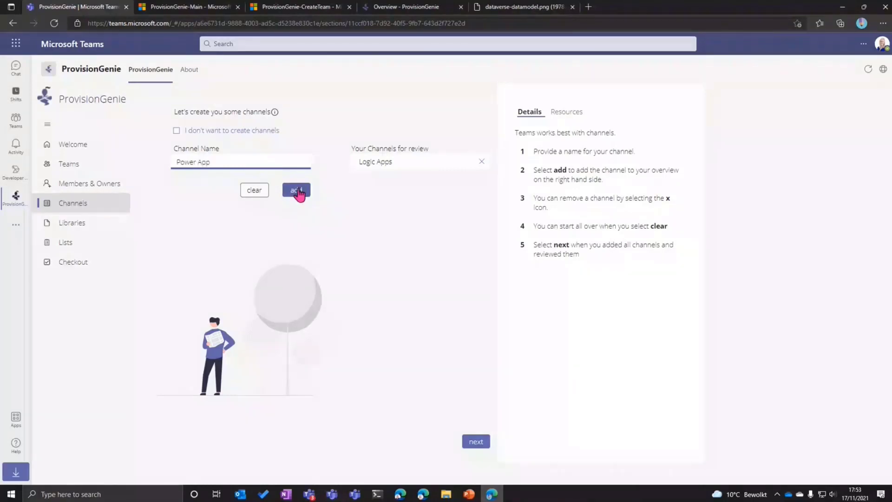
{"action": "left_click", "coordinate": [296, 189]}
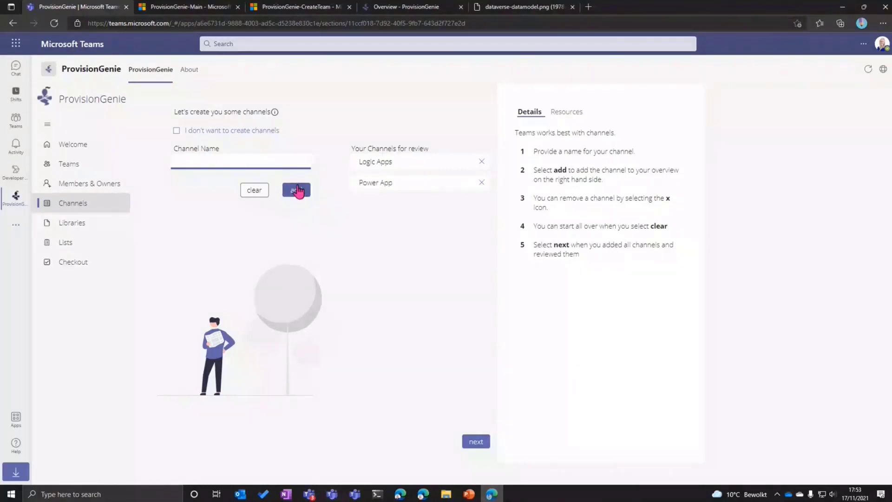
Try the option for not creating any channels, and turn it off again
{"action": "left_click", "coordinate": [191, 159]}
{"action": "left_click", "coordinate": [177, 132]}
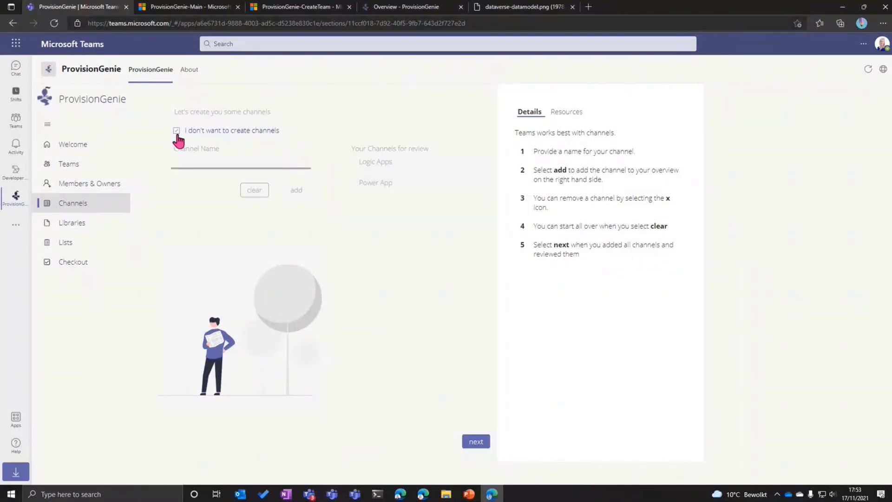
{"action": "left_click", "coordinate": [177, 132]}
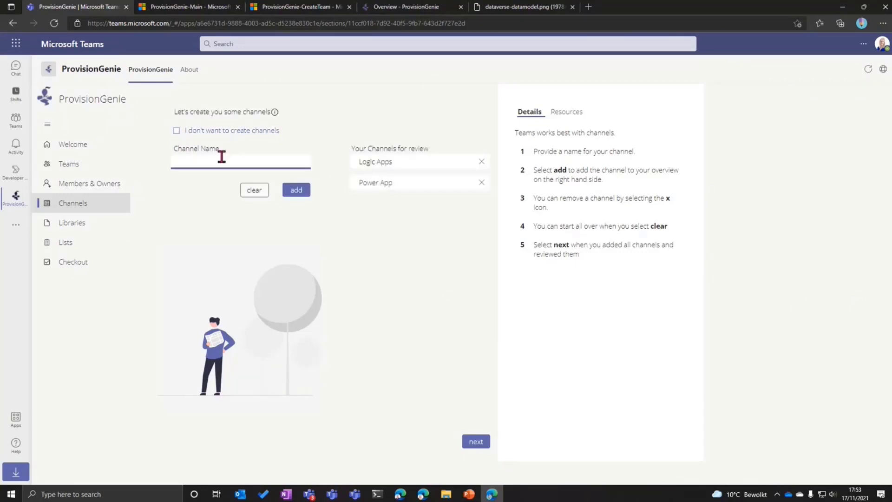
Add a channel named Dataverse, and remove it from the channels for review
{"action": "left_click", "coordinate": [221, 159]}
{"action": "type", "text": "Dataverse"}
{"action": "left_click", "coordinate": [301, 194]}
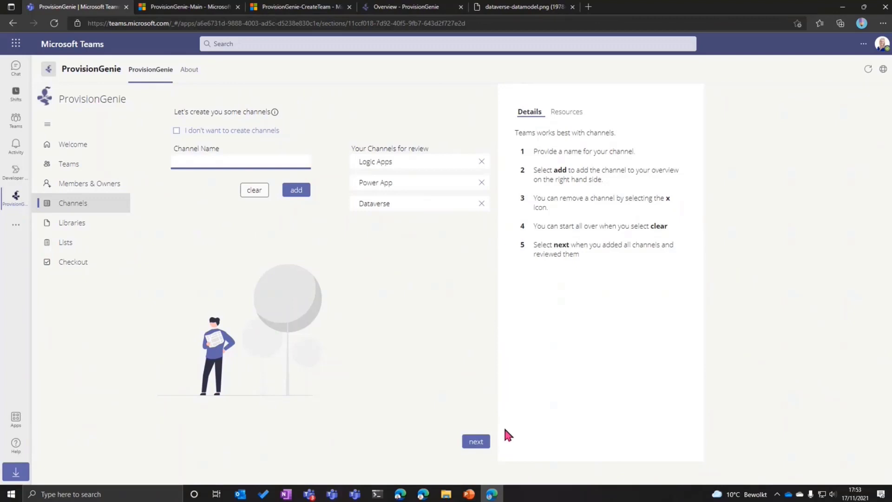
{"action": "left_click", "coordinate": [482, 203]}
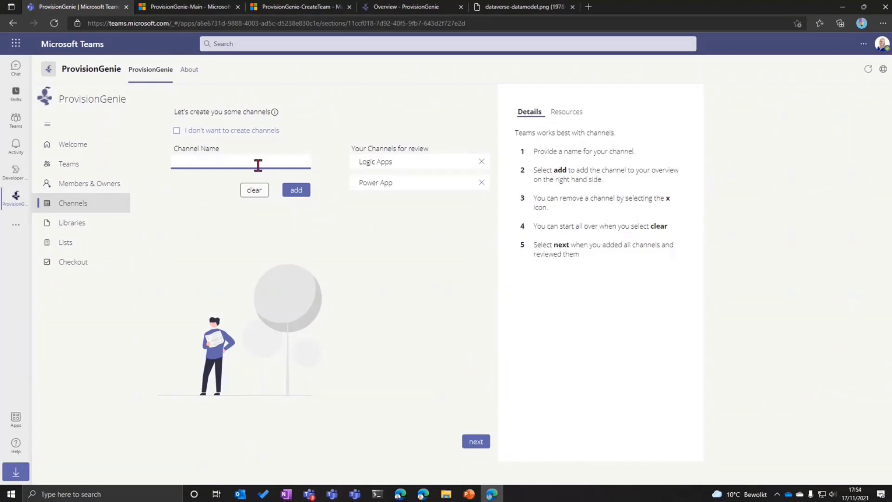
Add the removed Dataverse channel again, and proceed to the library setup
{"action": "left_click", "coordinate": [240, 162]}
{"action": "type", "text": "Dataverse"}
{"action": "left_click", "coordinate": [307, 188]}
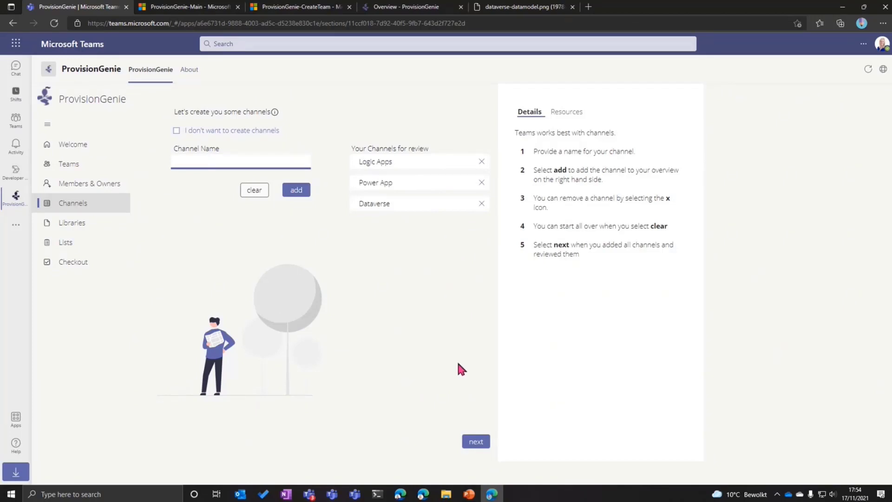
{"action": "left_click", "coordinate": [477, 445]}
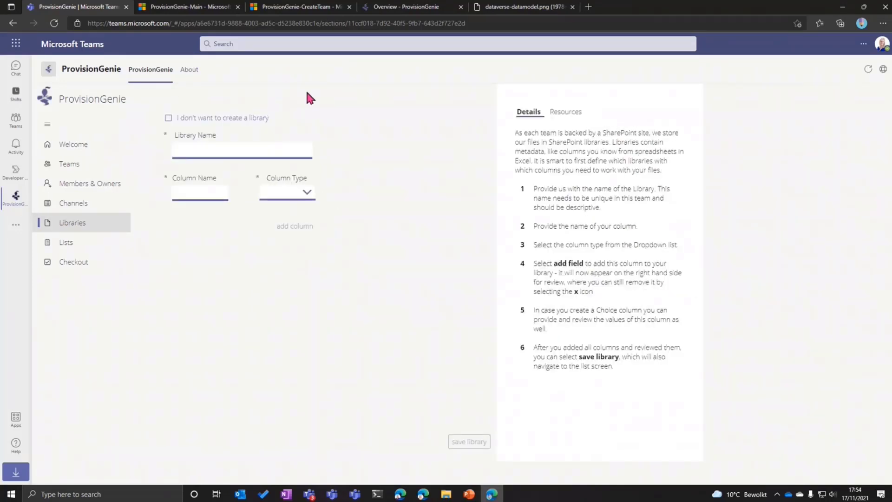
Name the library Images and add a Description column that holds multiple lines of text
{"action": "left_click", "coordinate": [279, 151]}
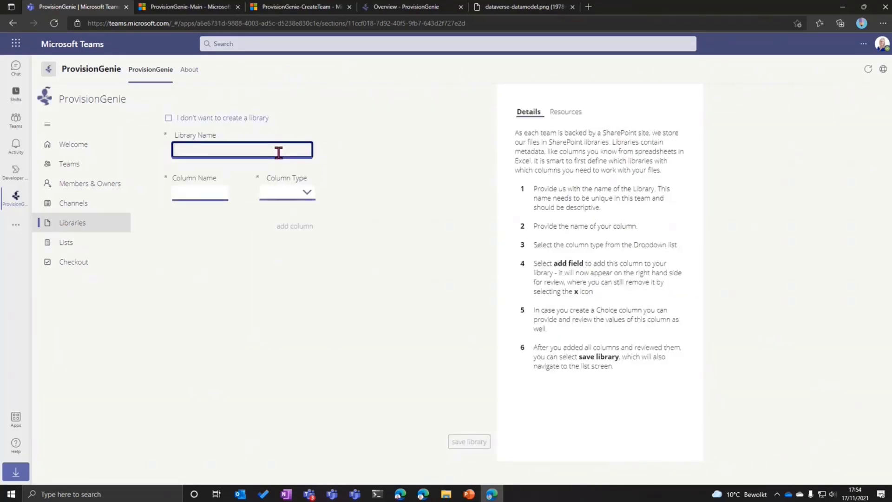
{"action": "type", "text": "lm"}
{"action": "type", "text": "ages"}
{"action": "left_click", "coordinate": [196, 194]}
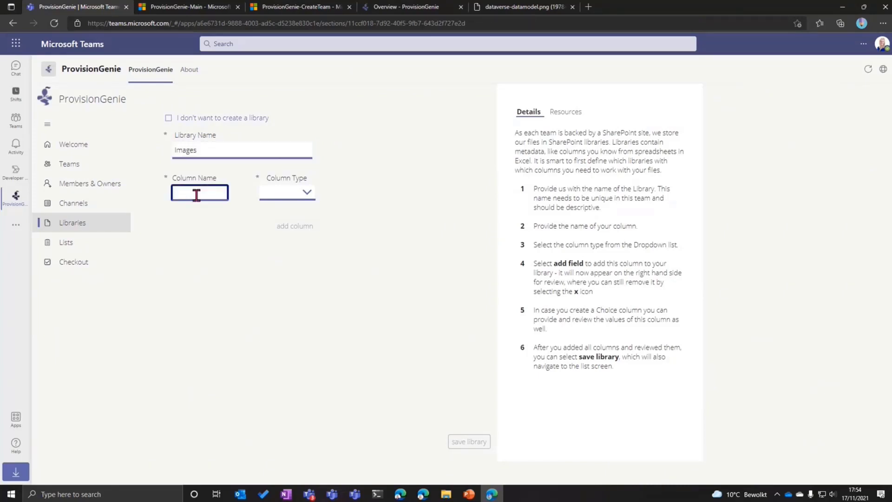
{"action": "type", "text": "Description"}
{"action": "left_click", "coordinate": [263, 194]}
{"action": "left_click", "coordinate": [284, 343]}
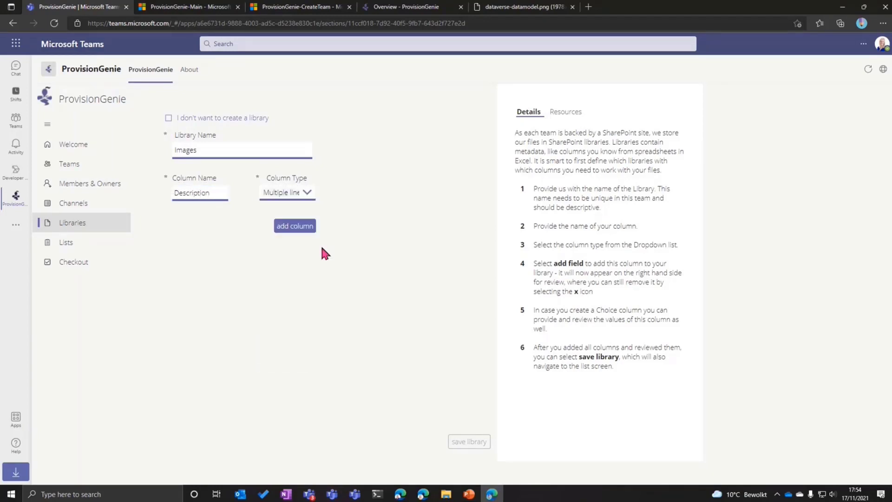
{"action": "left_click", "coordinate": [294, 226]}
Define a Status column of type Choice for the library with the values In design, Completed and Used
{"action": "left_click", "coordinate": [192, 192]}
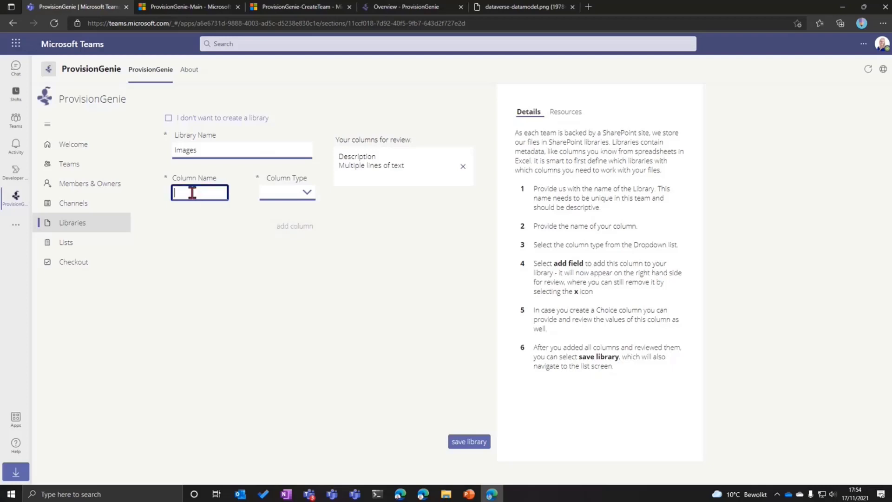
{"action": "type", "text": "Status"}
{"action": "left_click", "coordinate": [295, 192]}
{"action": "left_click", "coordinate": [277, 240]}
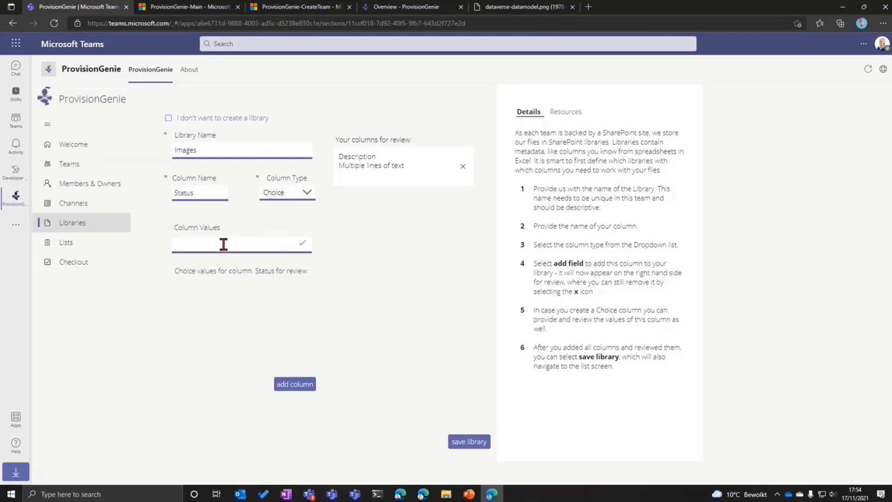
{"action": "type", "text": "In design"}
{"action": "left_click", "coordinate": [303, 243]}
{"action": "type", "text": "Completed"}
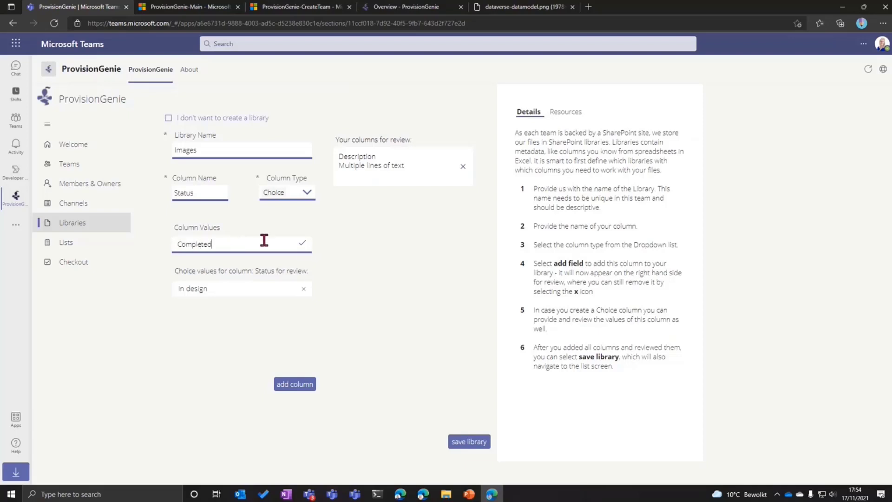
{"action": "key", "text": "Return"}
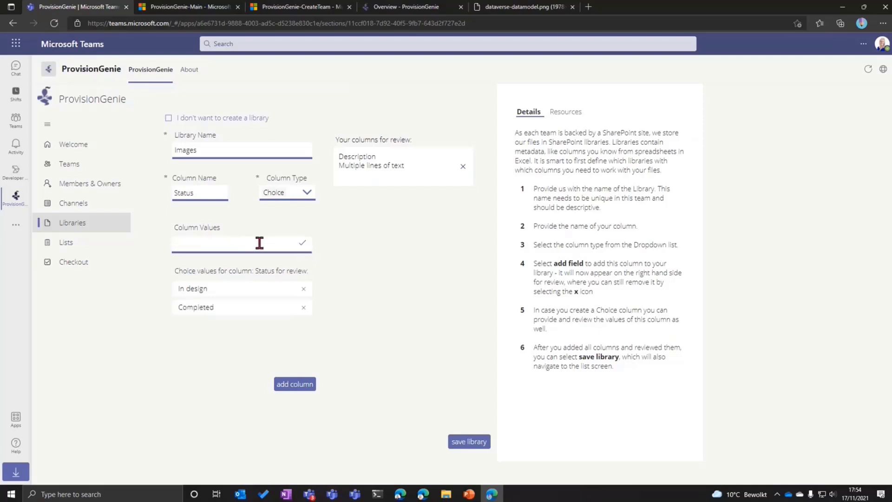
{"action": "type", "text": "Used"}
{"action": "left_click", "coordinate": [302, 245]}
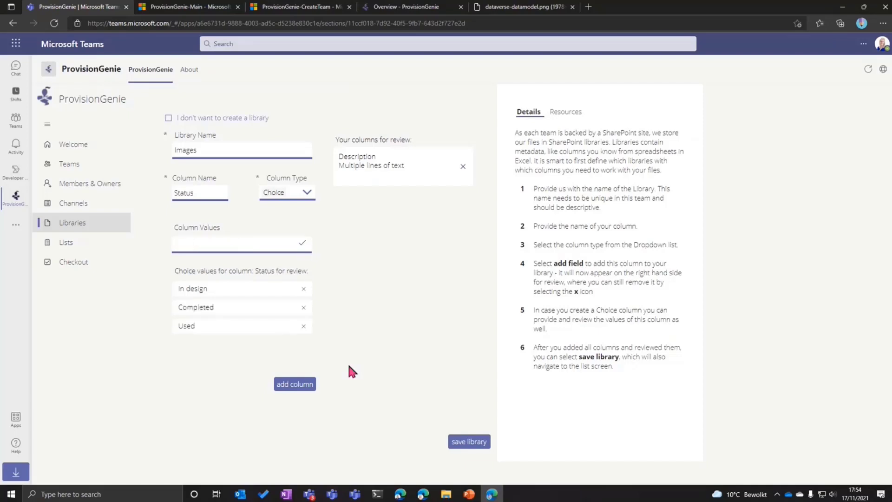
Add the Status column to the library, and save the library to proceed to the list setup
{"action": "left_click", "coordinate": [297, 386]}
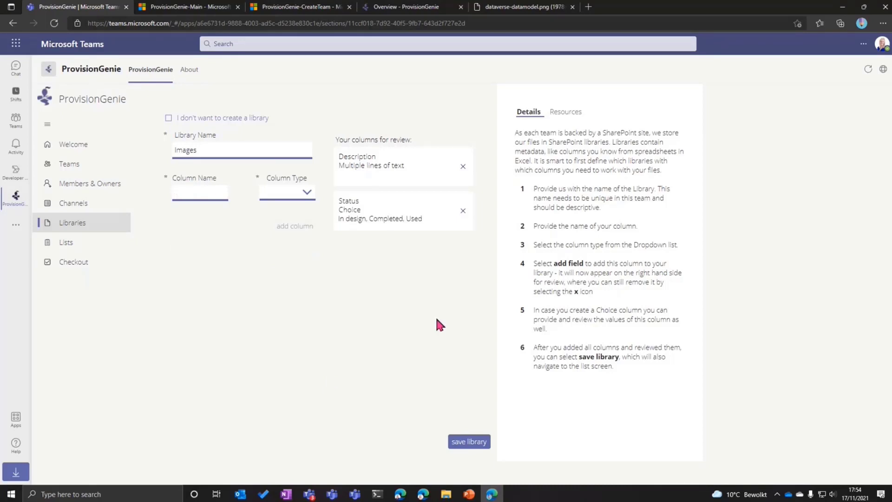
{"action": "left_click", "coordinate": [471, 442]}
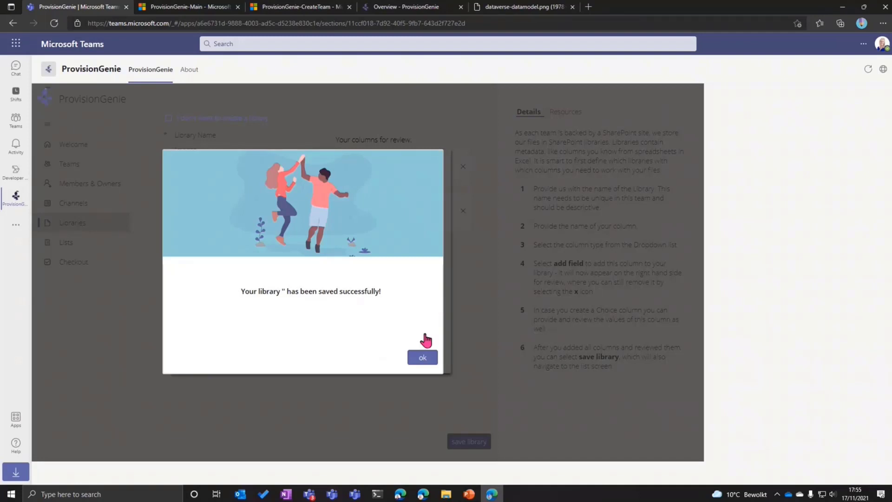
{"action": "left_click", "coordinate": [424, 359]}
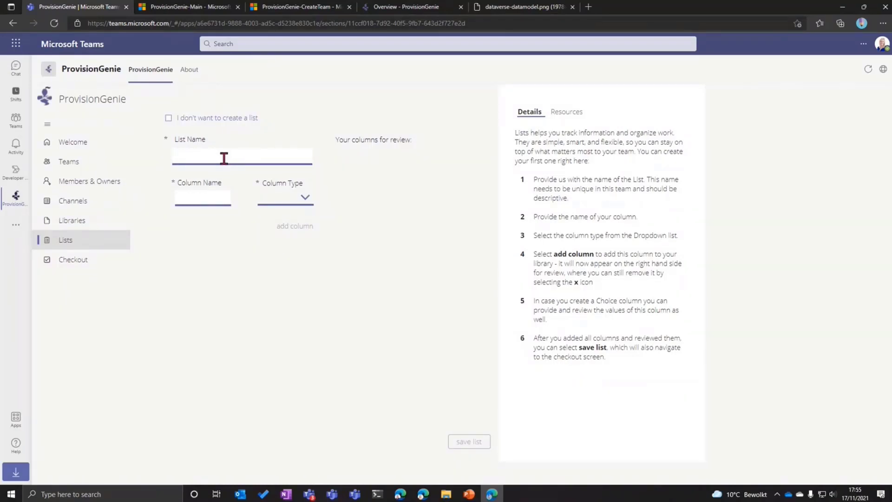
Name the list Roadmap and add a Responsible column of type Person
{"action": "type", "text": "Roadmap"}
{"action": "left_click", "coordinate": [205, 195]}
{"action": "type", "text": "Resoons"}
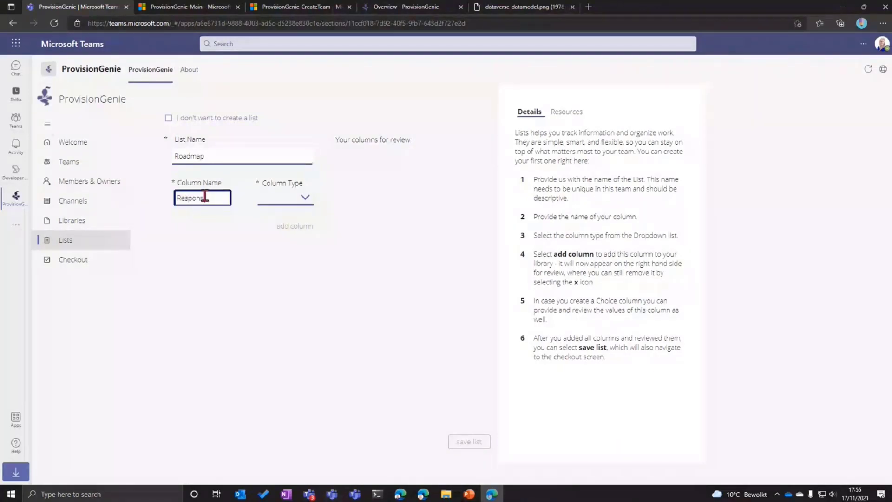
{"action": "type", "text": "ible"}
{"action": "left_click", "coordinate": [286, 197]}
{"action": "scroll", "coordinate": [282, 347], "scroll_direction": "down", "scroll_amount": 1}
{"action": "left_click", "coordinate": [281, 355]}
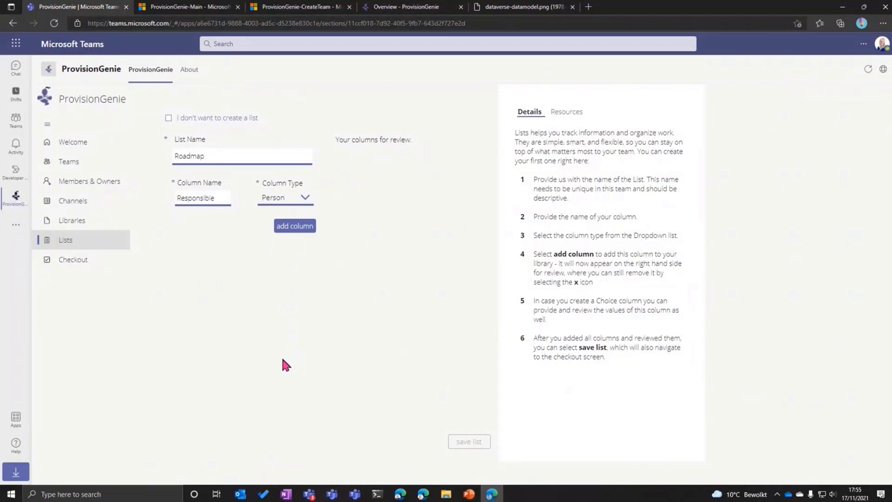
{"action": "left_click", "coordinate": [295, 226]}
Add a Release date column of type Date to the Roadmap list, and save the list to reach the checkout
{"action": "left_click", "coordinate": [210, 199]}
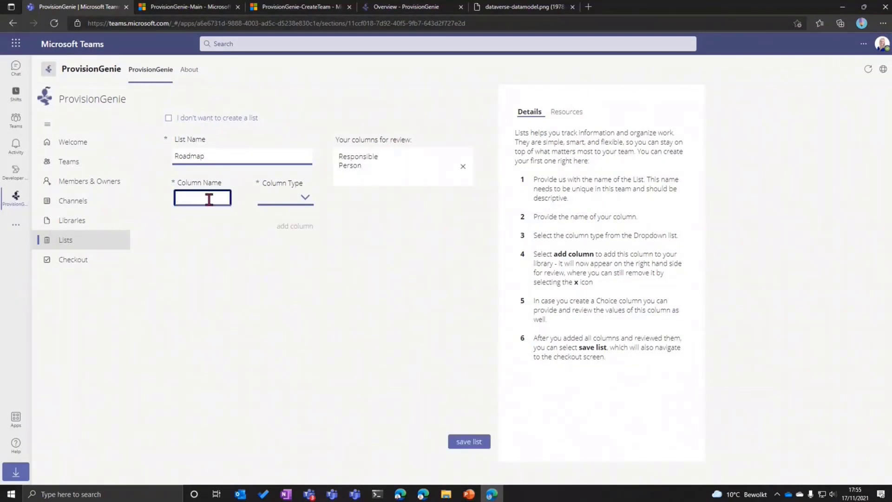
{"action": "type", "text": "D"}
{"action": "key", "text": "BackSpace"}
{"action": "type", "text": "Release date"}
{"action": "left_click", "coordinate": [305, 197]}
{"action": "left_click", "coordinate": [303, 223]}
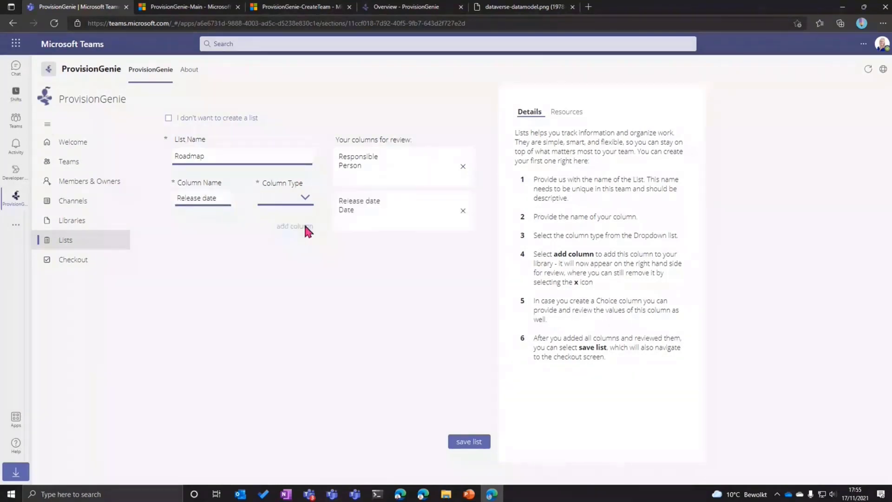
{"action": "left_click", "coordinate": [478, 446]}
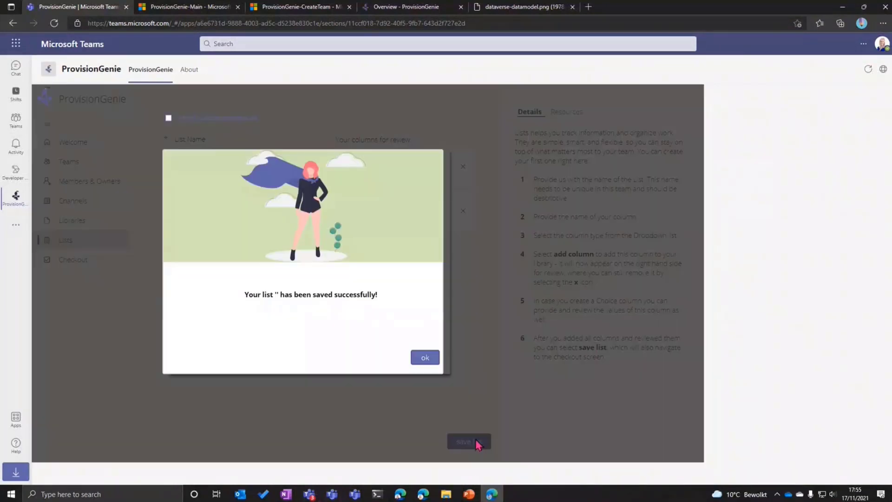
{"action": "left_click", "coordinate": [425, 357]}
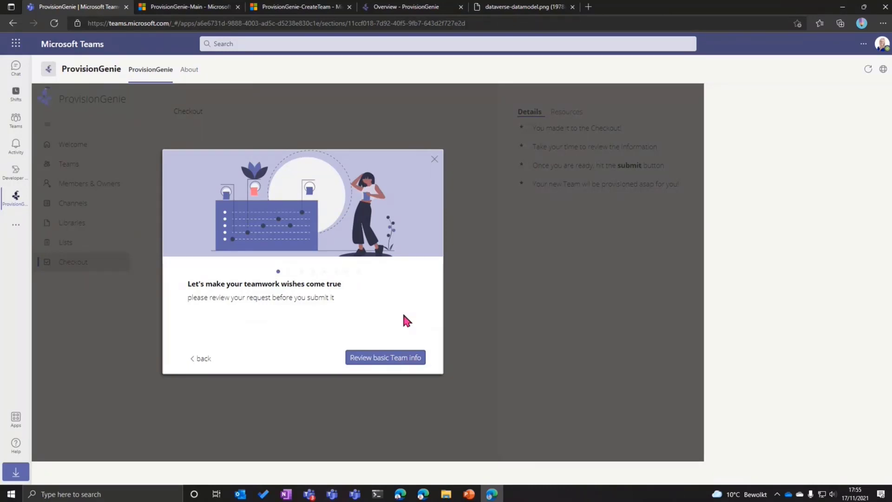
Review the checkout summary of the team request: basic info, members and owners, channels, library and list
{"action": "left_click", "coordinate": [399, 360]}
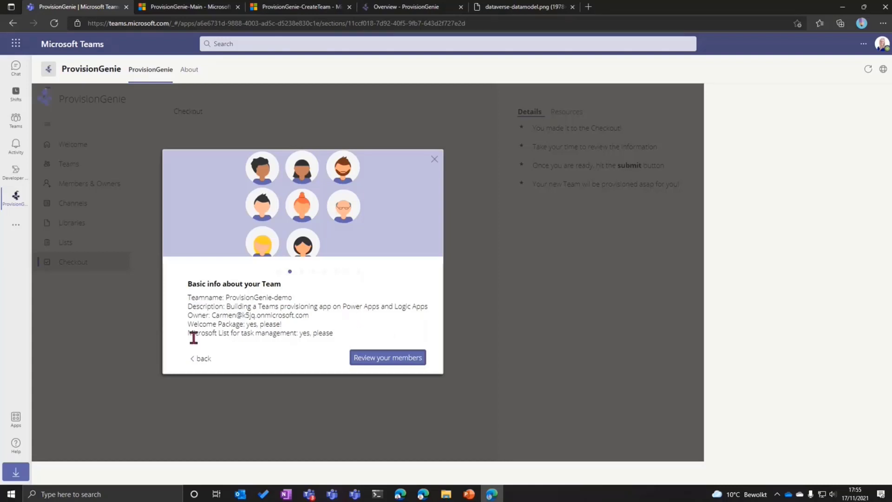
{"action": "left_click", "coordinate": [400, 358]}
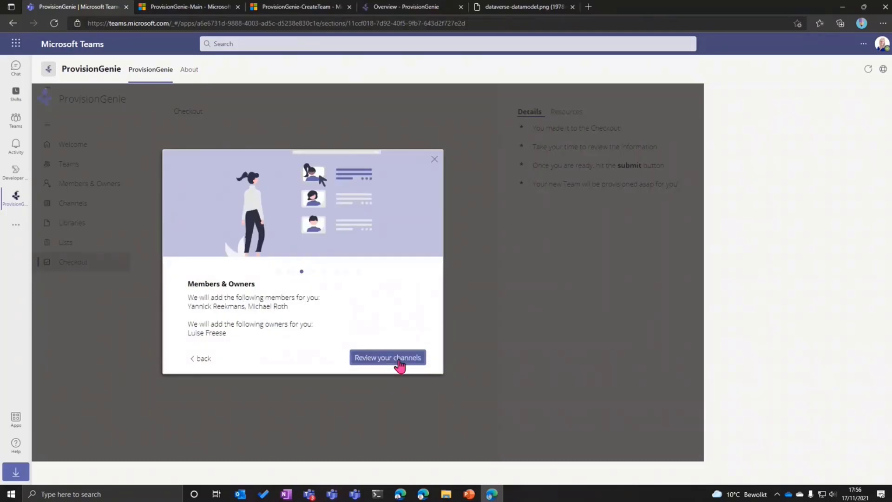
{"action": "left_click", "coordinate": [206, 360]}
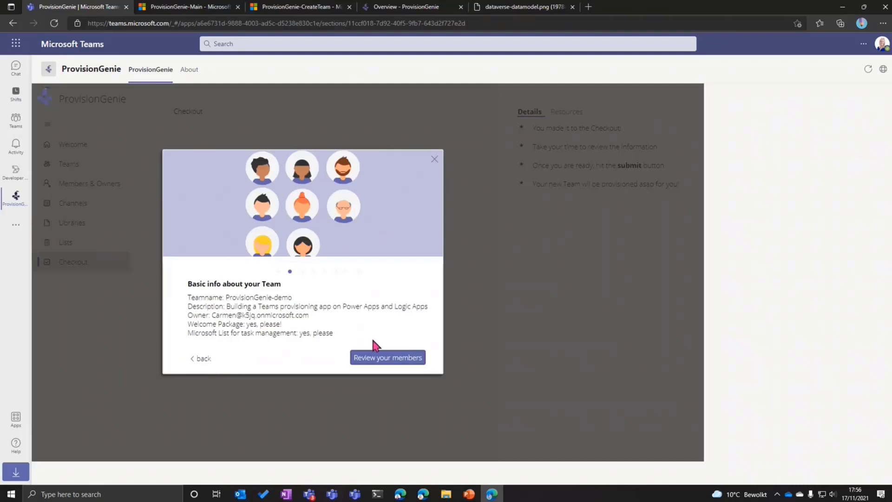
{"action": "left_click", "coordinate": [390, 357]}
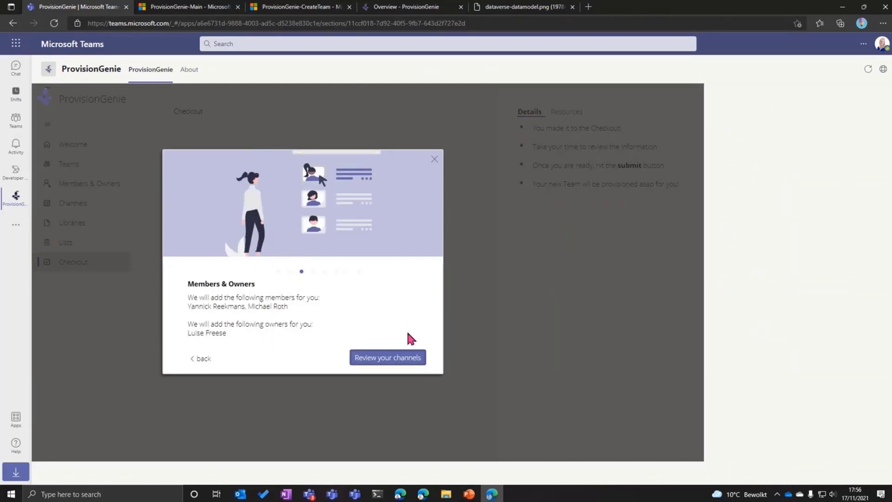
{"action": "left_click", "coordinate": [402, 359]}
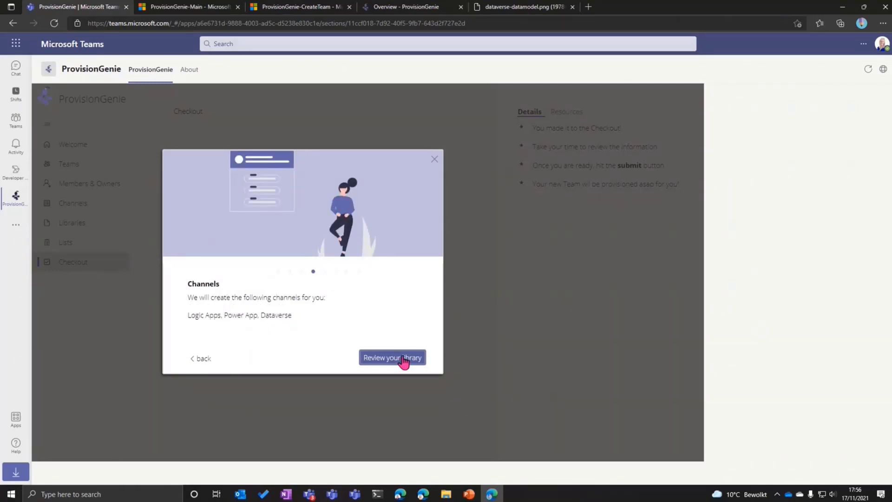
{"action": "left_click", "coordinate": [403, 360]}
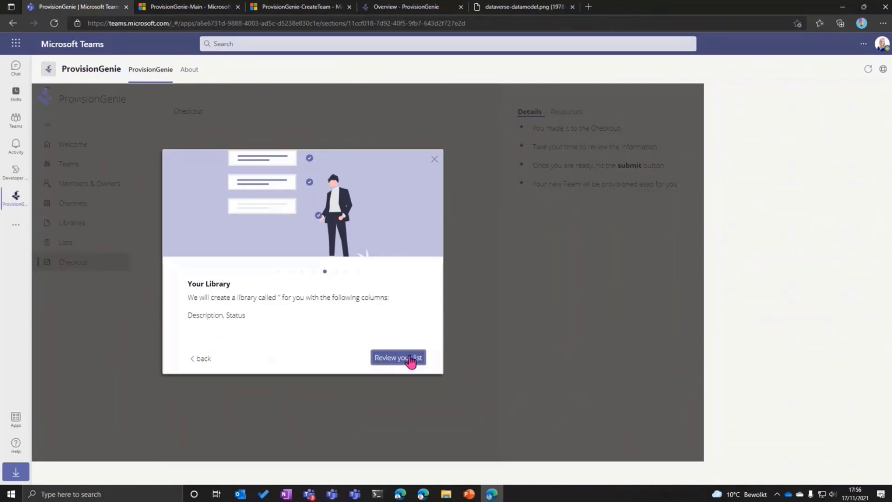
{"action": "left_click", "coordinate": [410, 359]}
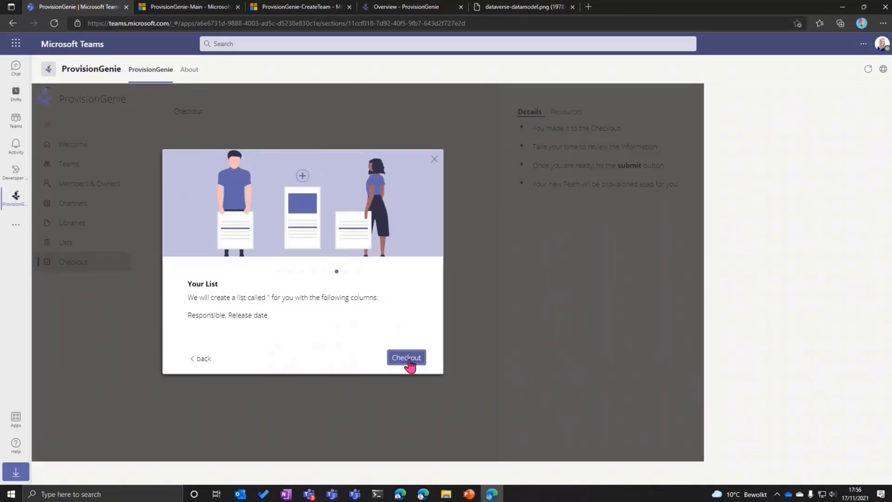
Acknowledge that the request can't be changed after submission, submit it, close the ProvisionGenie app and go to Teams
{"action": "left_click", "coordinate": [410, 365]}
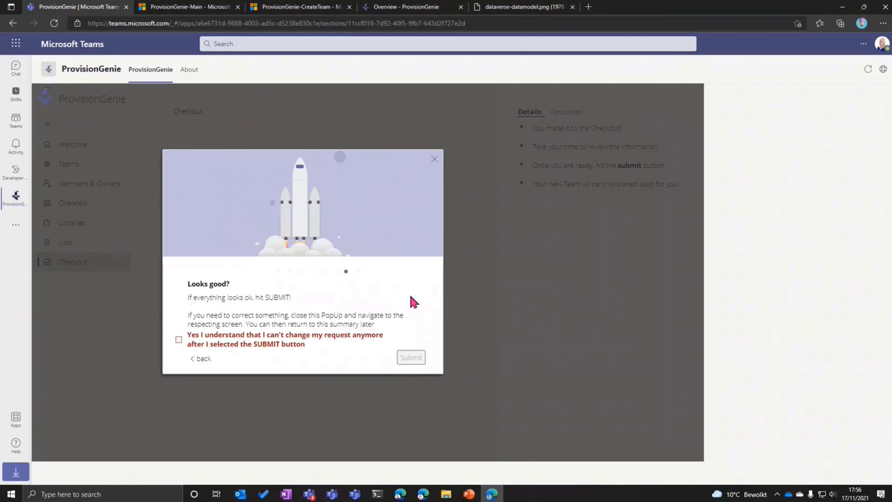
{"action": "left_click", "coordinate": [179, 340]}
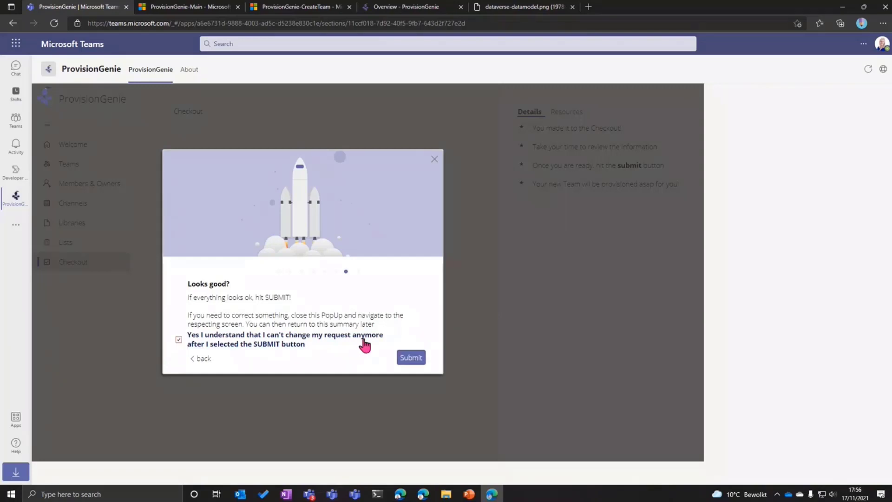
{"action": "left_click", "coordinate": [418, 362]}
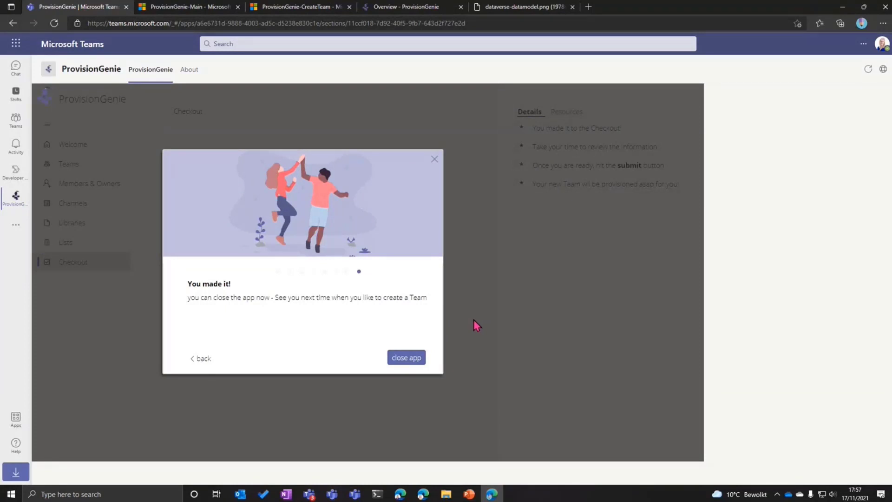
{"action": "left_click", "coordinate": [418, 358]}
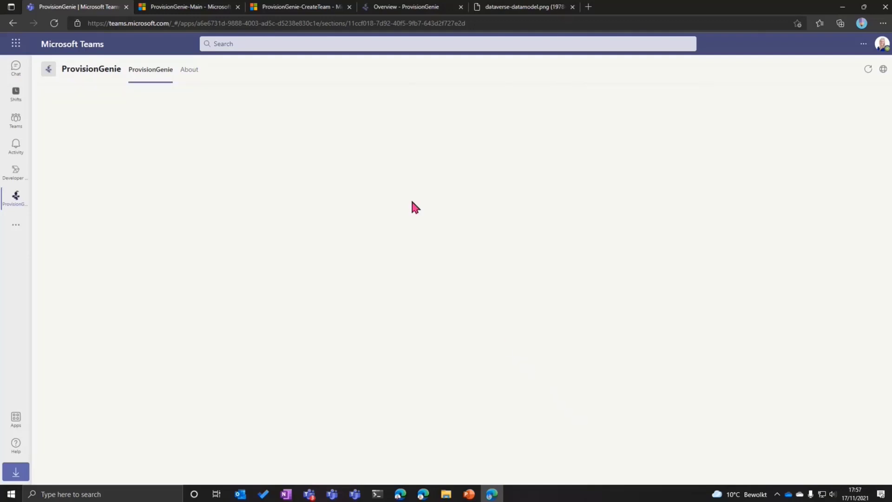
{"action": "left_click", "coordinate": [12, 129]}
Switch to the Azure portal, review the ProvisionGenie resource group's resources, and open the ProvisionGenie-Main logic app
{"action": "left_click", "coordinate": [193, 14]}
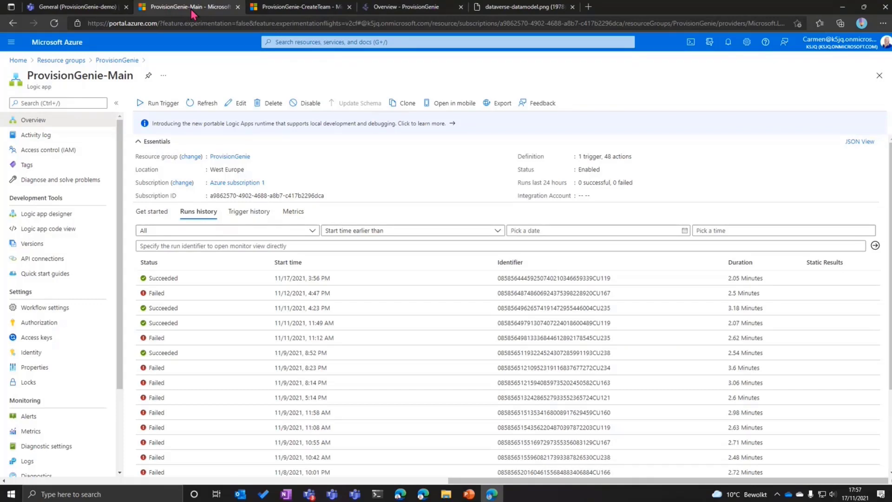
{"action": "left_click", "coordinate": [110, 60]}
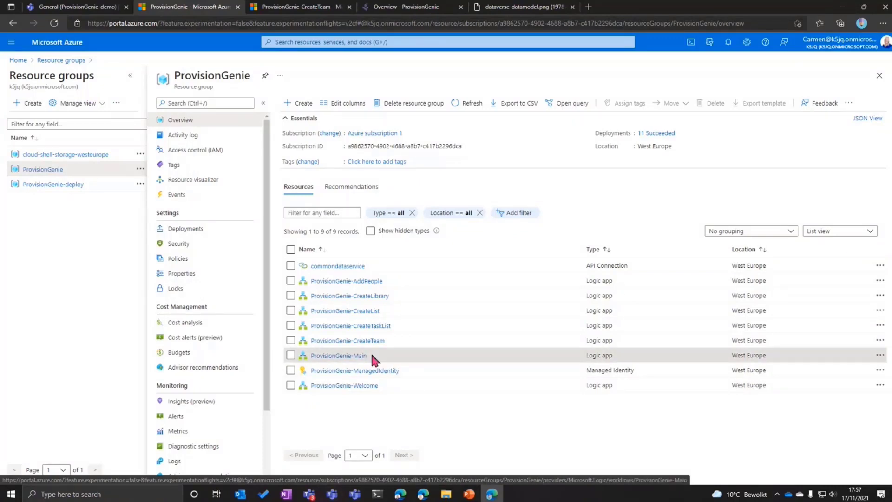
{"action": "mouse_move", "coordinate": [372, 355]}
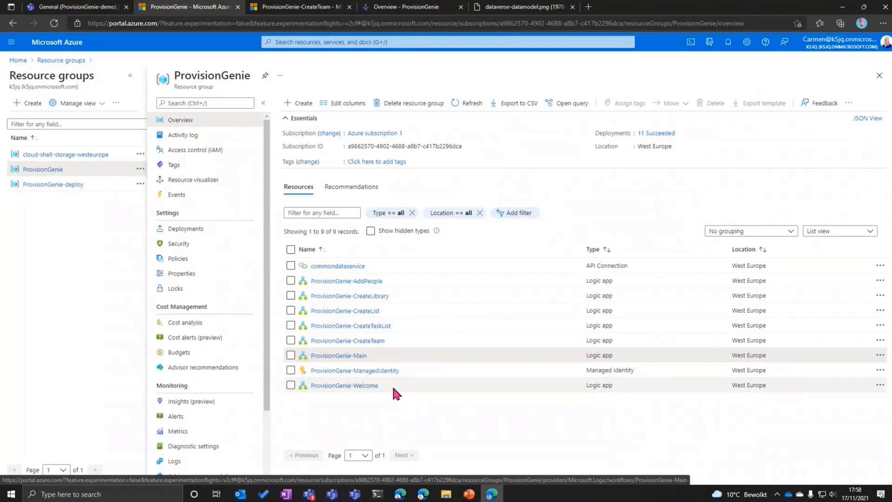
{"action": "left_click", "coordinate": [350, 356]}
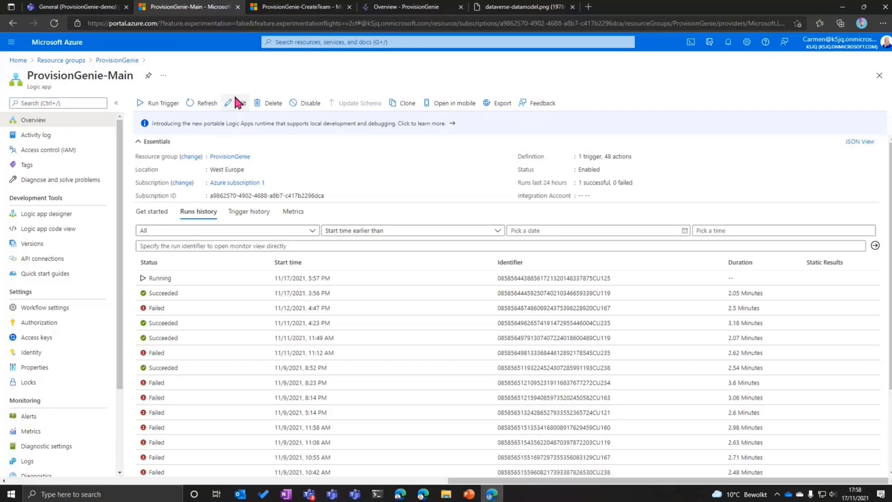
Open ProvisionGenie-Main in the Logic Apps Designer and look through its workflow from the trigger to the final condition
{"action": "left_click", "coordinate": [235, 96]}
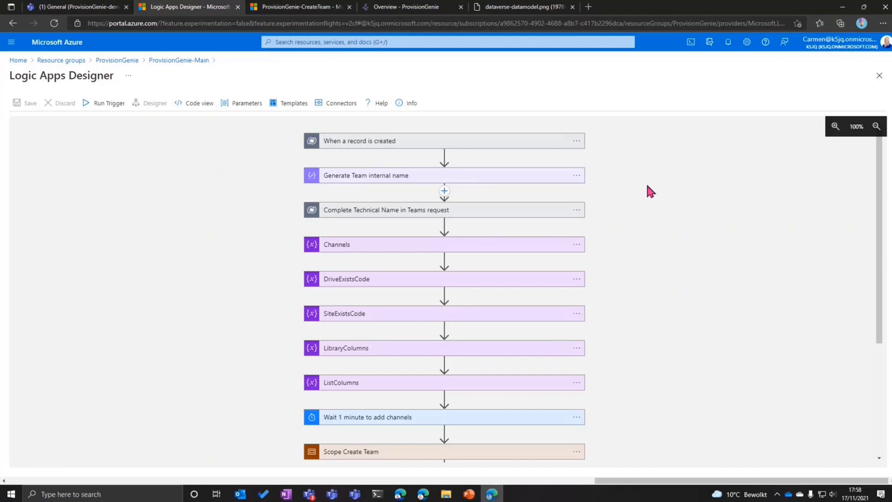
{"action": "scroll", "coordinate": [646, 186], "scroll_direction": "down", "scroll_amount": 3}
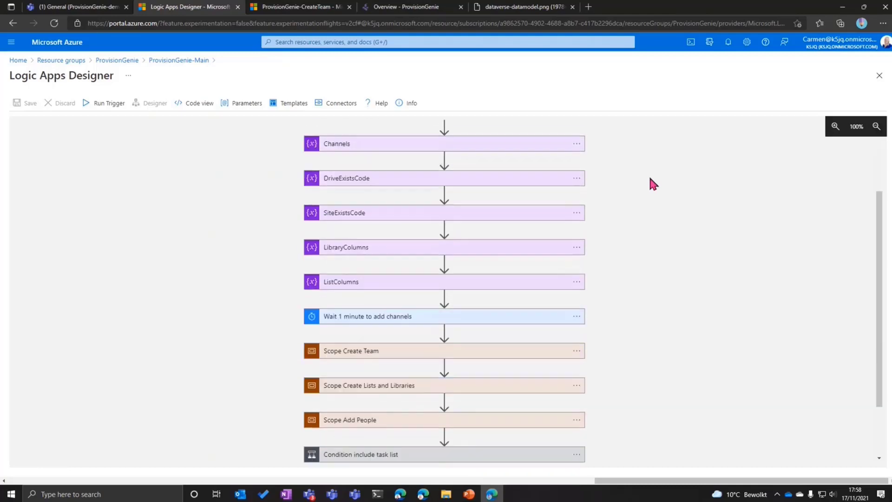
{"action": "scroll", "coordinate": [649, 178], "scroll_direction": "up", "scroll_amount": 3}
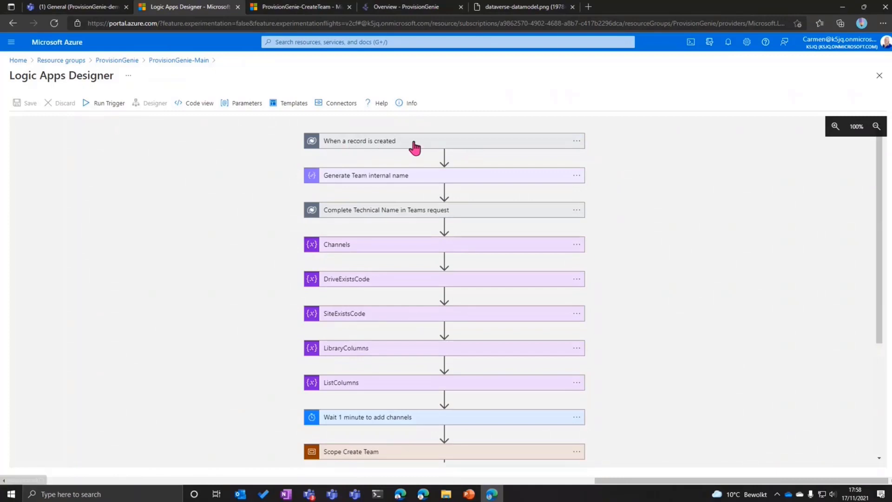
{"action": "scroll", "coordinate": [415, 147], "scroll_direction": "down", "scroll_amount": 2}
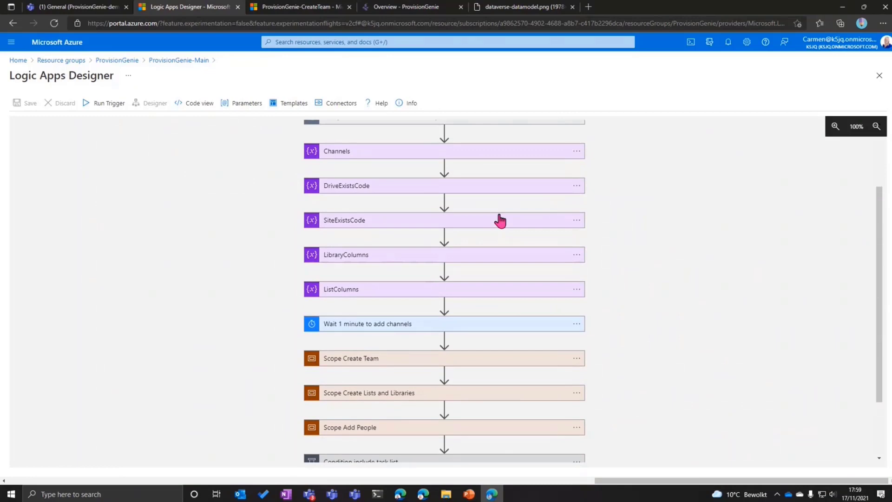
{"action": "scroll", "coordinate": [500, 221], "scroll_direction": "down", "scroll_amount": 2}
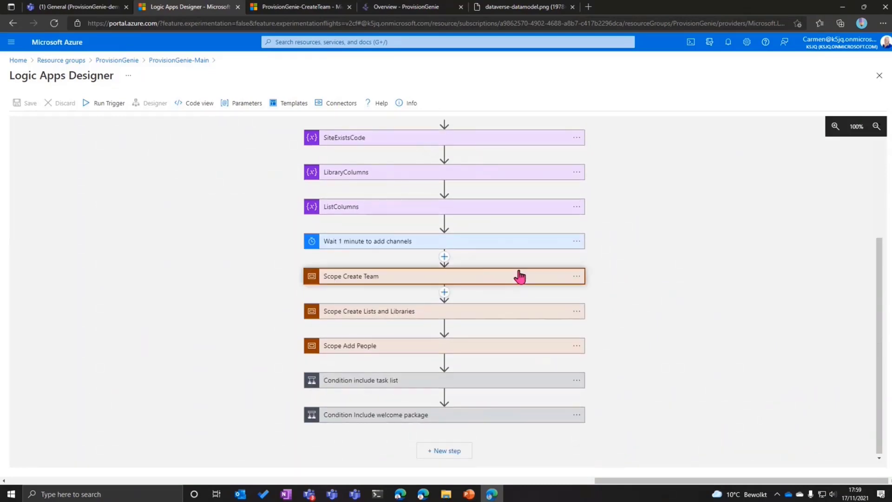
Expand Scope Create Team and inspect the parameters of its ProvisionGenie-CreateTeam action
{"action": "left_click", "coordinate": [520, 277]}
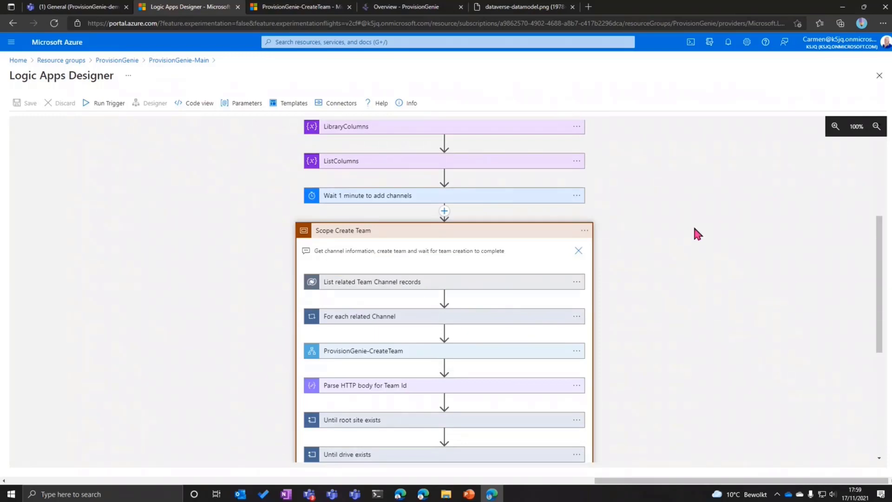
{"action": "scroll", "coordinate": [692, 230], "scroll_direction": "down", "scroll_amount": 1}
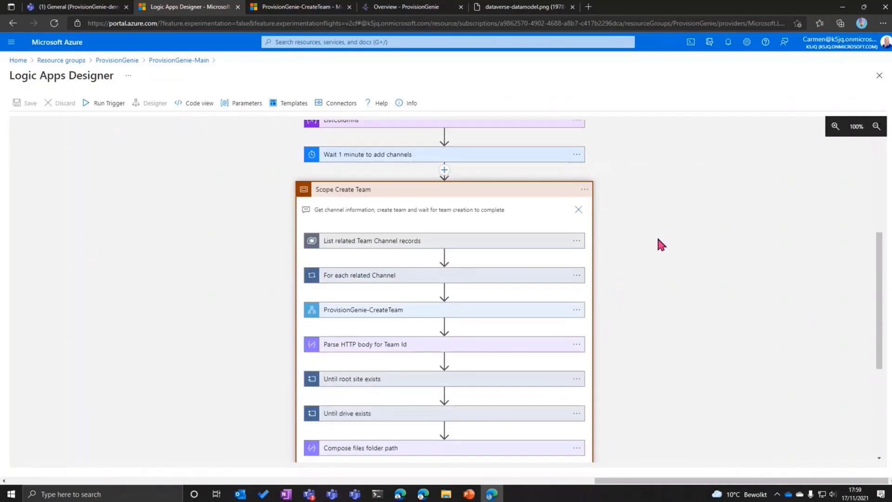
{"action": "scroll", "coordinate": [656, 234], "scroll_direction": "down", "scroll_amount": 2}
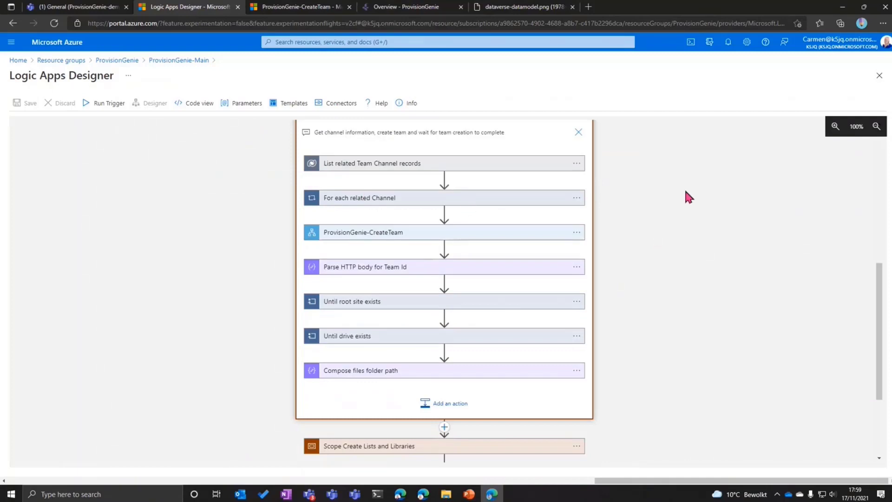
{"action": "left_click", "coordinate": [492, 241]}
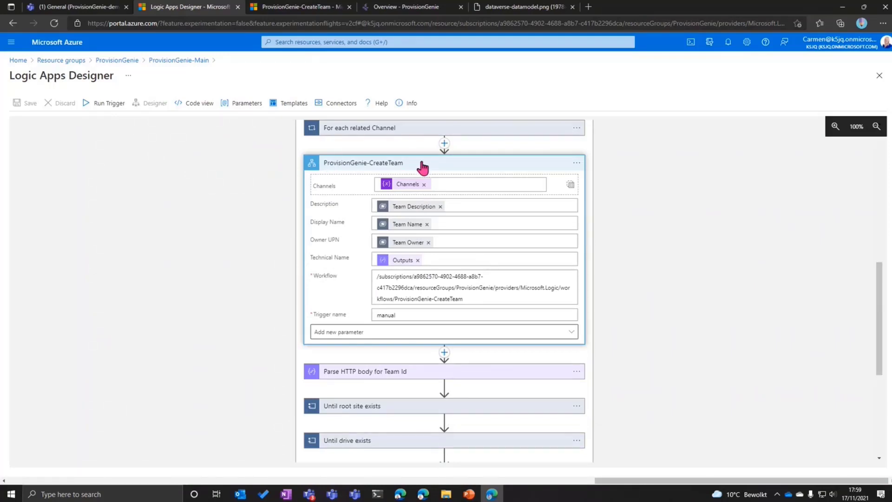
Open the ProvisionGenie-CreateTeam logic app in the designer and expand the Ensure Group Exists, Ensure Team Exists and Configure Channels scopes
{"action": "left_click", "coordinate": [287, 10]}
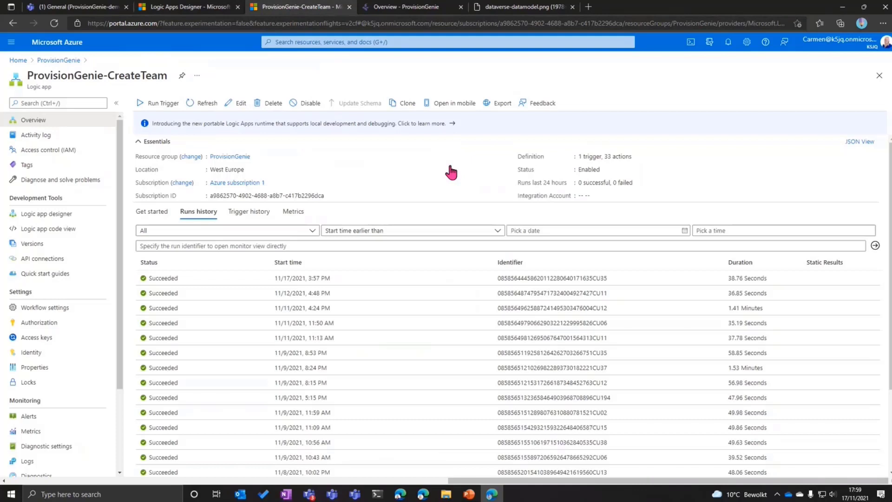
{"action": "left_click", "coordinate": [240, 106]}
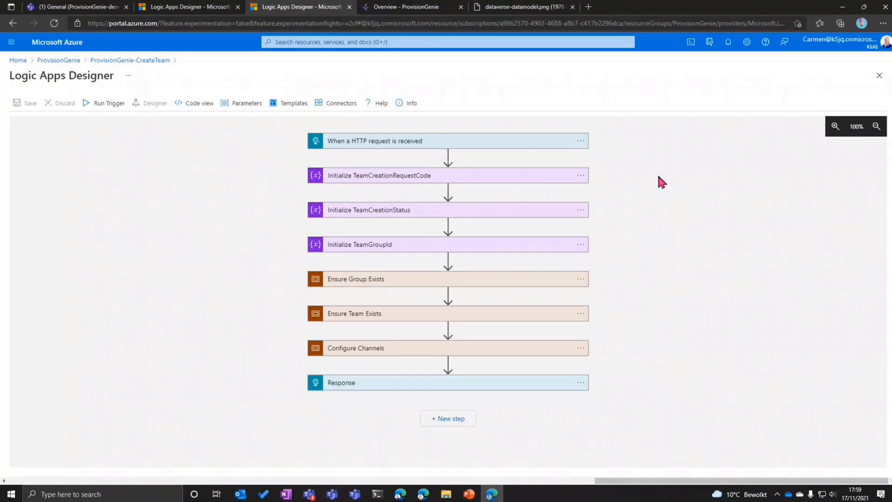
{"action": "left_click", "coordinate": [505, 281]}
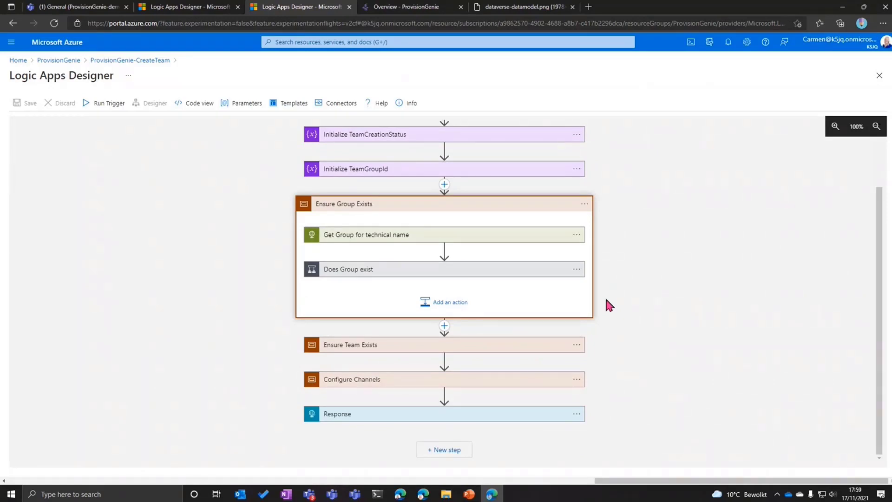
{"action": "left_click", "coordinate": [518, 354]}
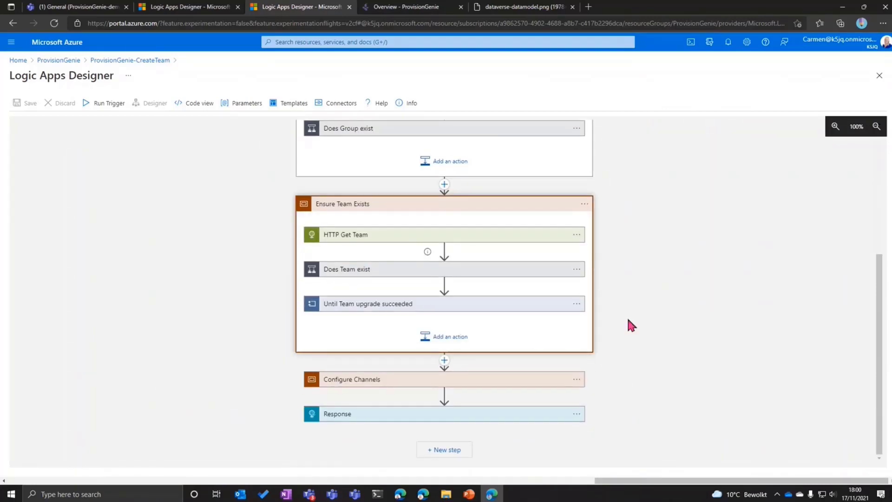
{"action": "left_click", "coordinate": [495, 379]}
{"action": "scroll", "coordinate": [642, 272], "scroll_direction": "down", "scroll_amount": 3}
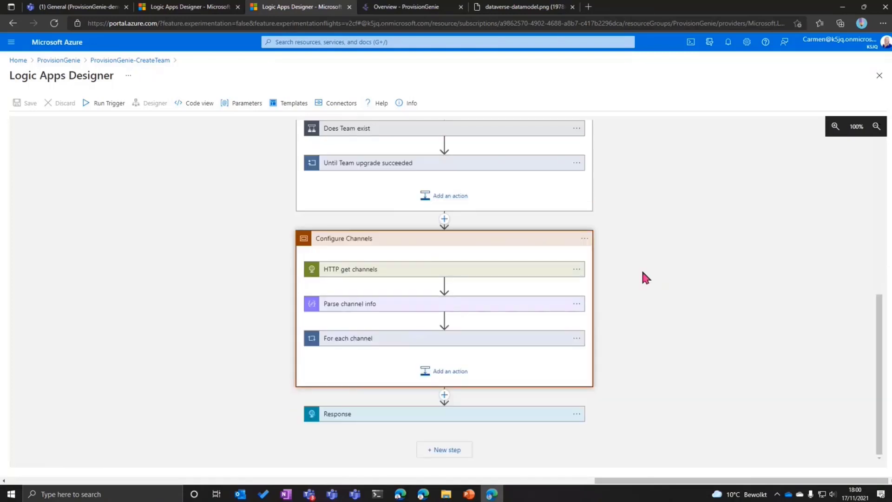
Expand the For each channel loop inside Configure Channels and review its wiki removal actions
{"action": "left_click", "coordinate": [526, 344]}
{"action": "scroll", "coordinate": [643, 251], "scroll_direction": "down", "scroll_amount": 3}
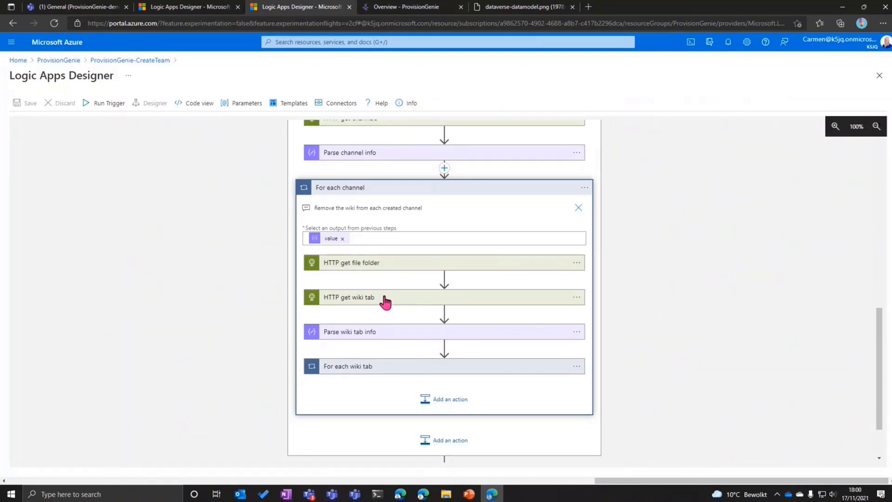
{"action": "scroll", "coordinate": [595, 245], "scroll_direction": "up", "scroll_amount": 2}
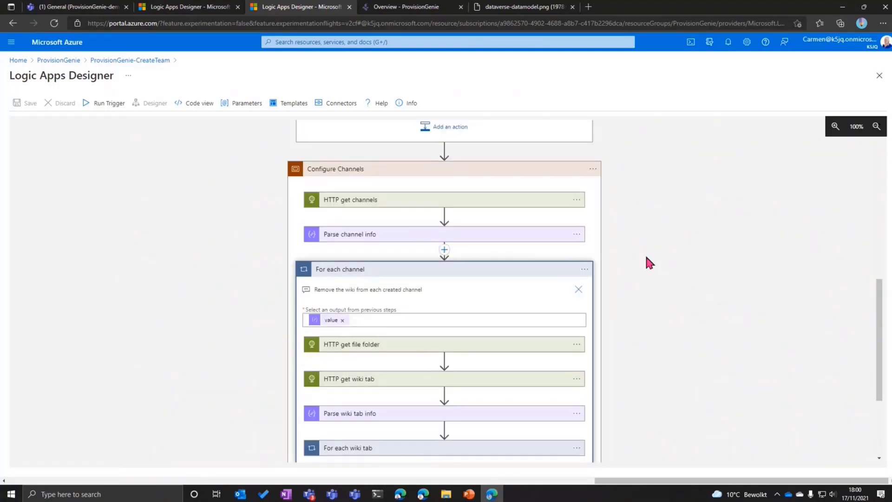
{"action": "scroll", "coordinate": [645, 257], "scroll_direction": "down", "scroll_amount": 1}
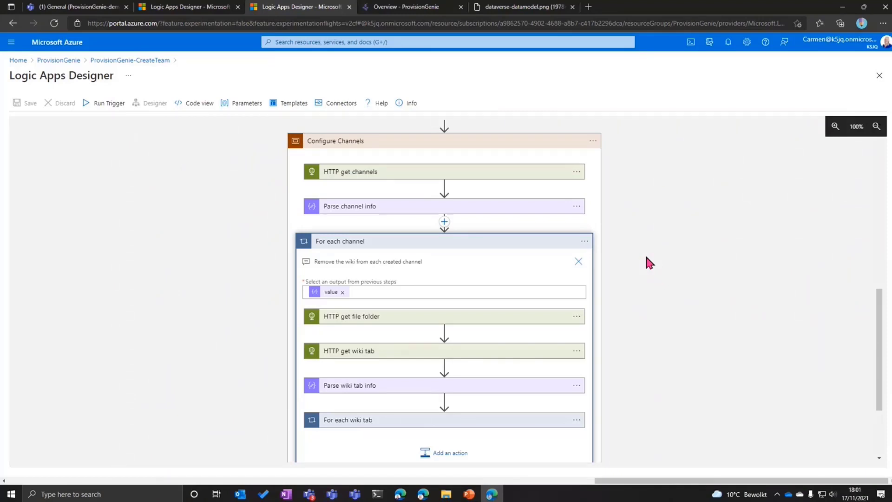
Switch to the ProvisionGenie documentation site, look over the Dataverse overview, and open the ProvisionGenie home page
{"action": "left_click", "coordinate": [398, 9]}
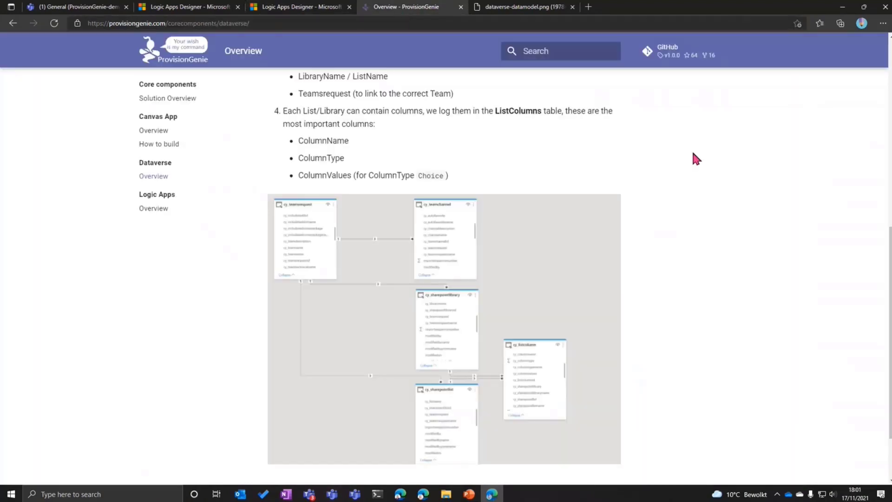
{"action": "scroll", "coordinate": [511, 140], "scroll_direction": "up", "scroll_amount": 10}
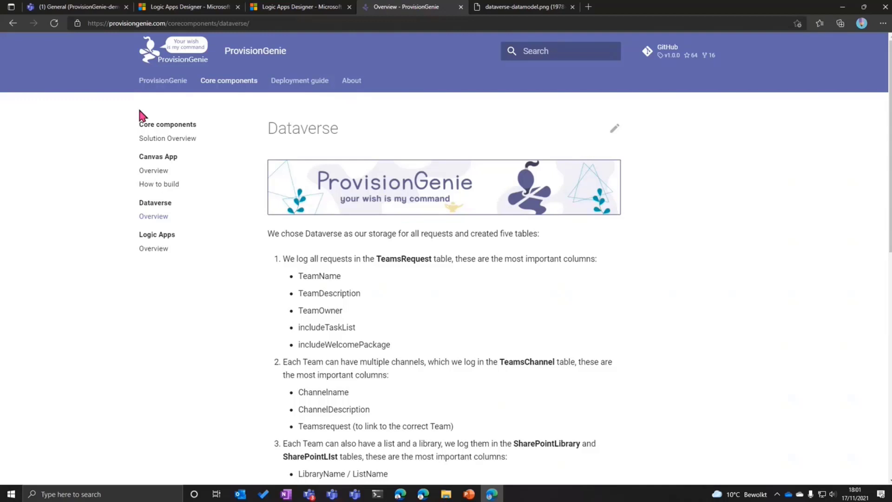
{"action": "scroll", "coordinate": [140, 116], "scroll_direction": "down", "scroll_amount": 1}
{"action": "scroll", "coordinate": [130, 118], "scroll_direction": "up", "scroll_amount": 1}
{"action": "left_click", "coordinate": [173, 87]}
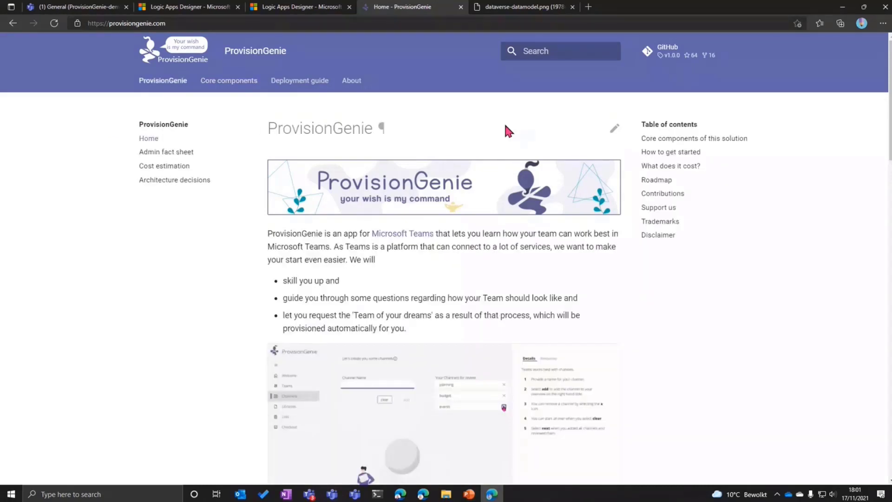
Switch to Microsoft Teams, open the General channel of the second ProvisionGenie-demo team, and list that team's hidden channels
{"action": "left_click", "coordinate": [73, 7]}
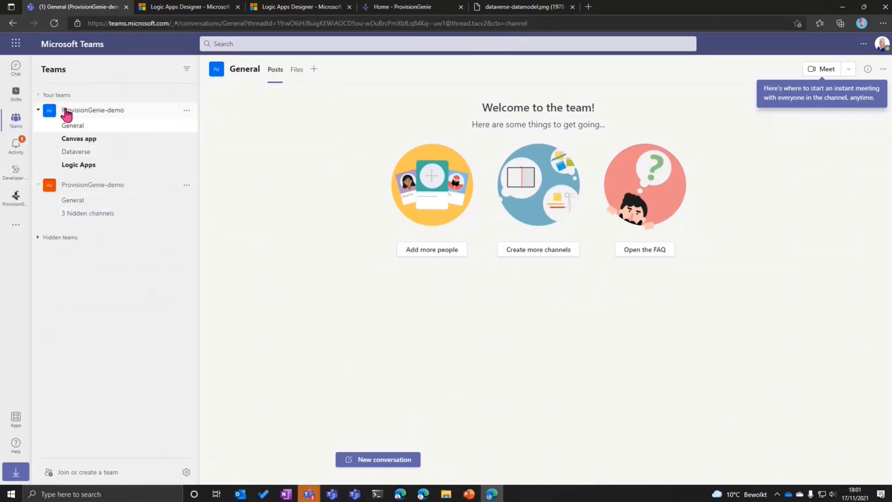
{"action": "left_click", "coordinate": [74, 204]}
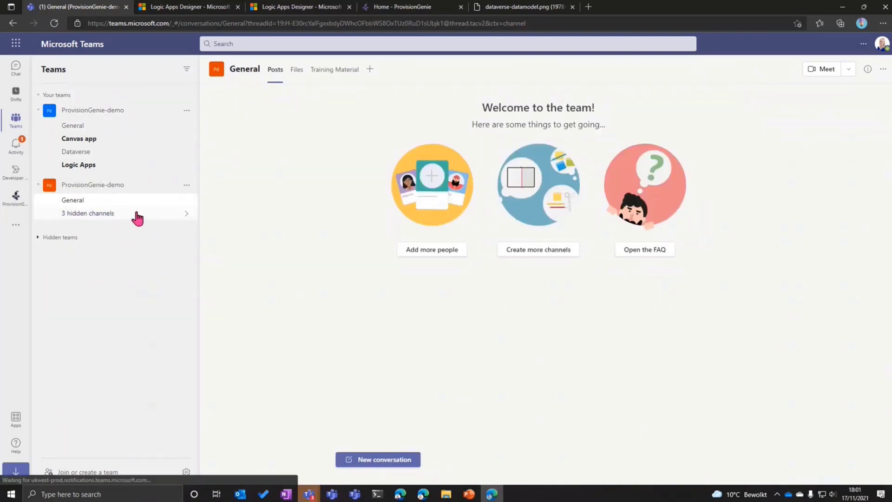
{"action": "left_click", "coordinate": [193, 215]}
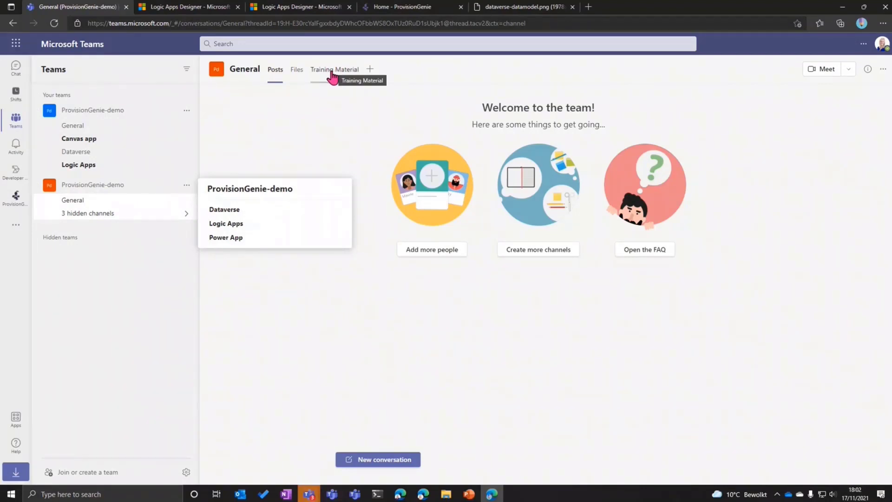
Open the General channel's files in SharePoint, skipping the security setup and template offer, inspect the site contents, and return to Microsoft Teams
{"action": "left_click", "coordinate": [297, 72]}
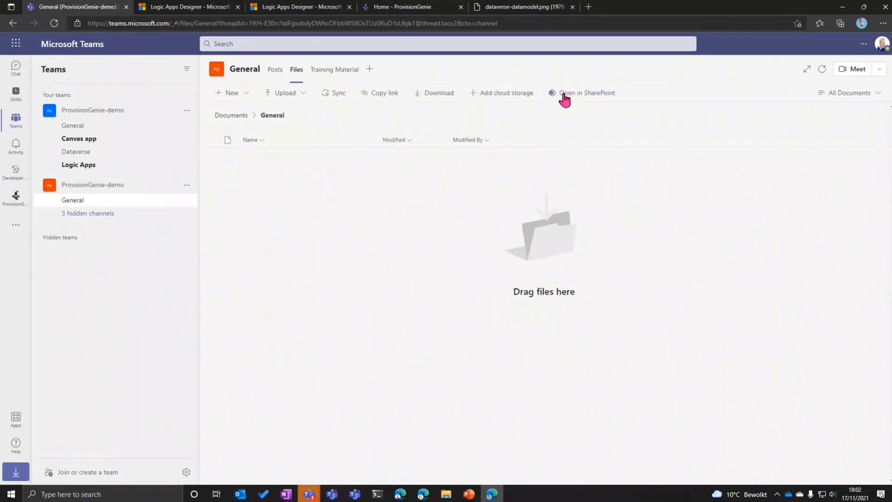
{"action": "left_click", "coordinate": [563, 94]}
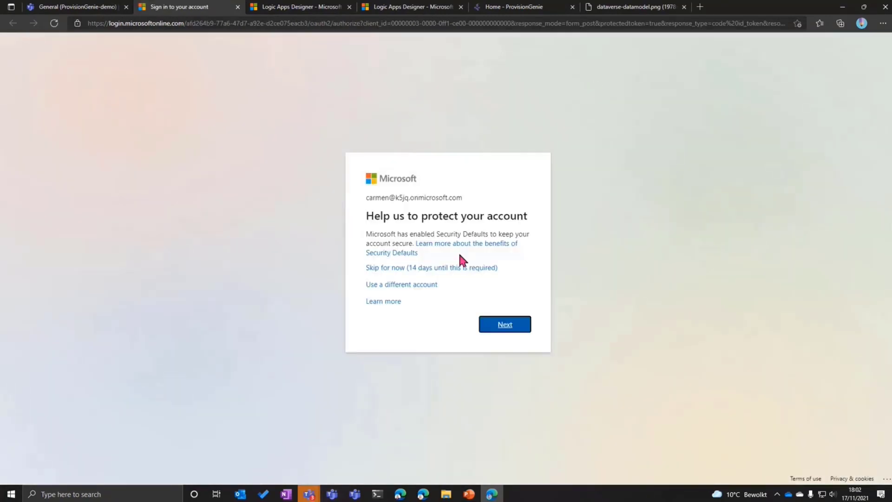
{"action": "left_click", "coordinate": [460, 268]}
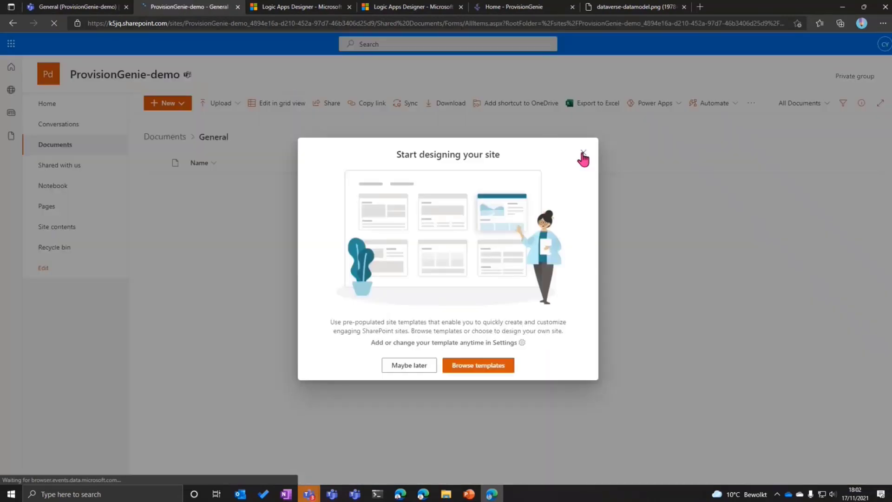
{"action": "left_click", "coordinate": [583, 154]}
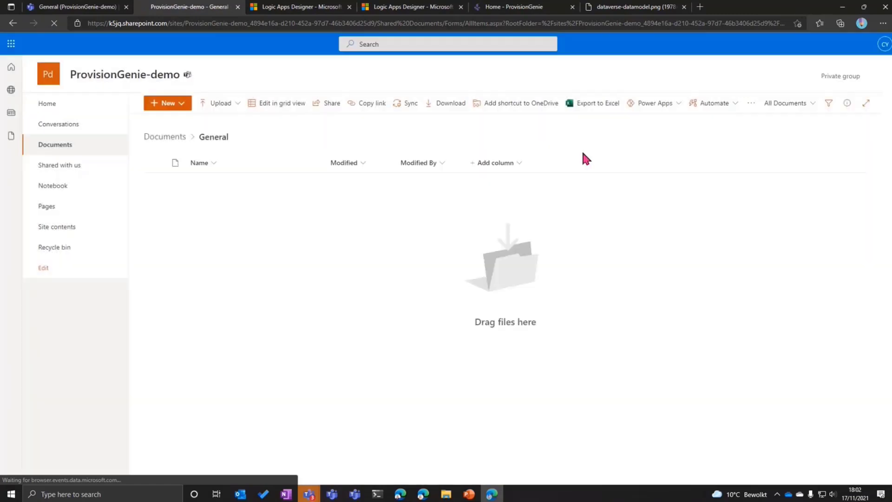
{"action": "left_click", "coordinate": [65, 226]}
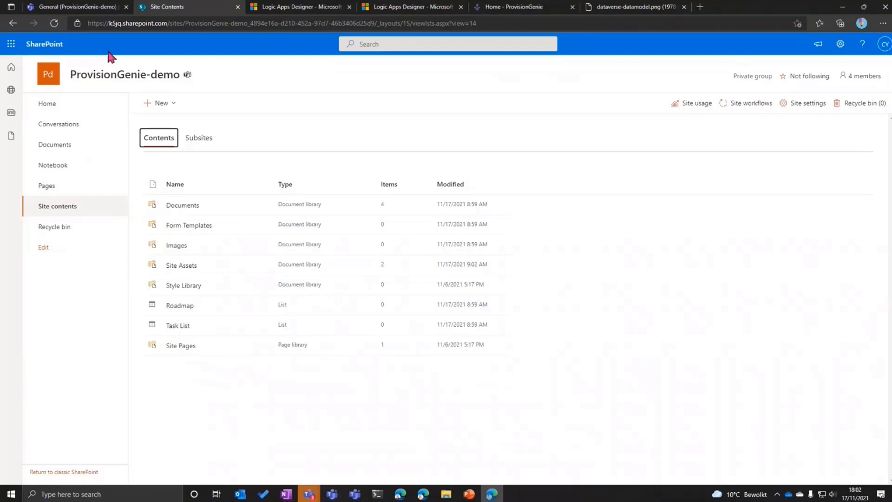
{"action": "left_click", "coordinate": [89, 11]}
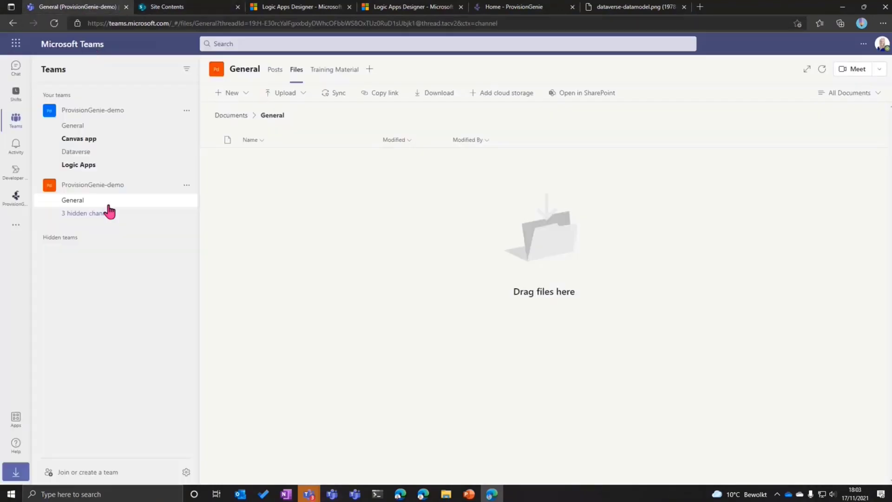